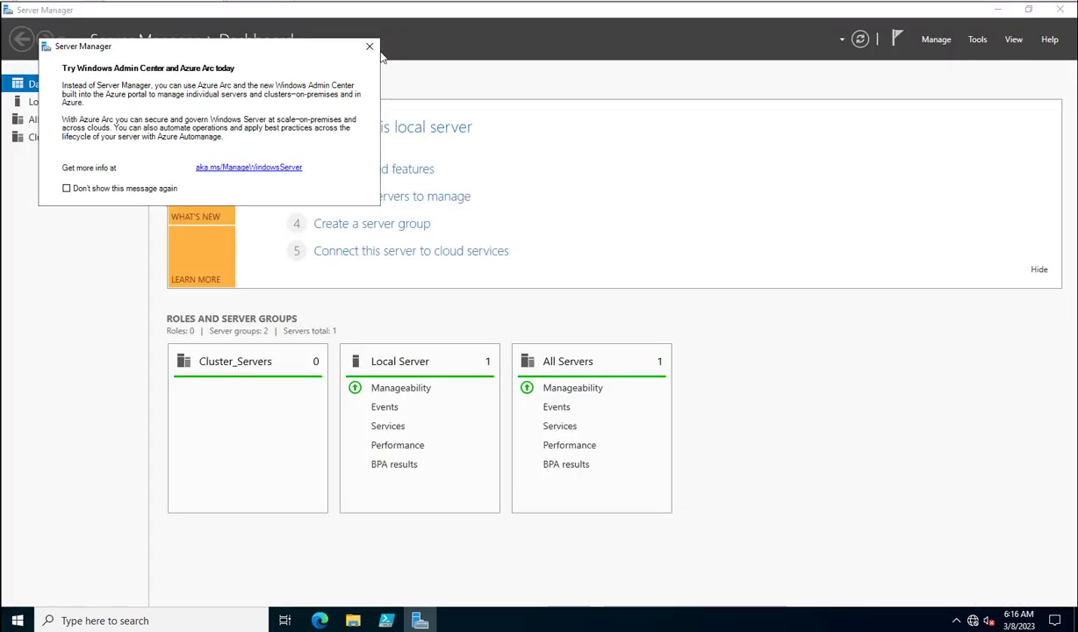
# - Dismiss the Windows Admin Center prompt to reveal the Server Manager Dashboard
pyautogui.click(370, 47)
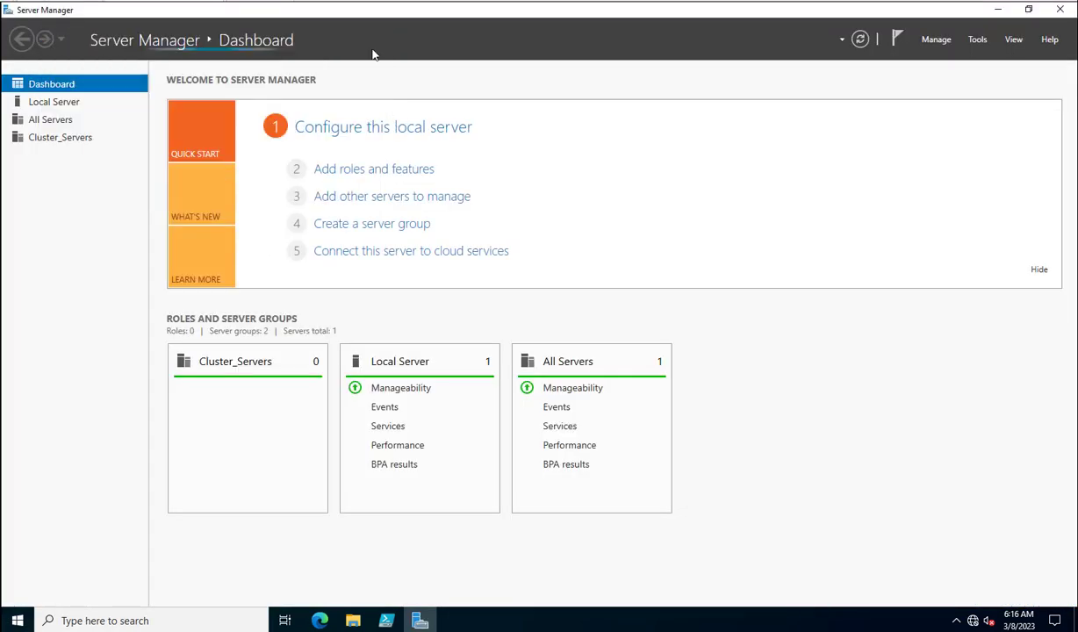
# - Start Add Roles and Features with role-based installation on the local server
pyautogui.click(978, 40)
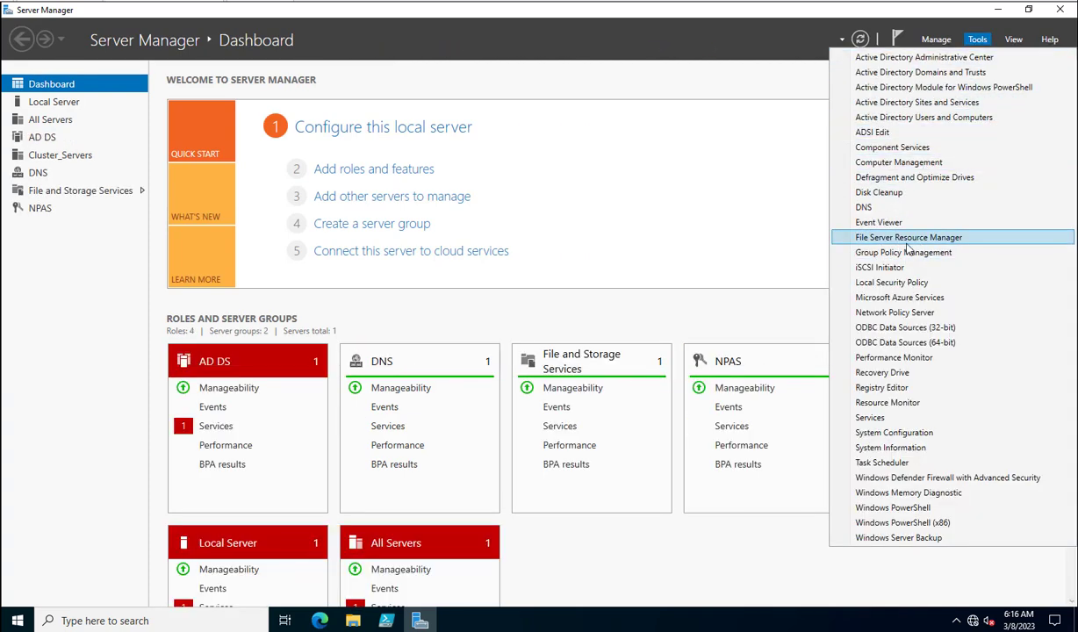
pyautogui.click(602, 44)
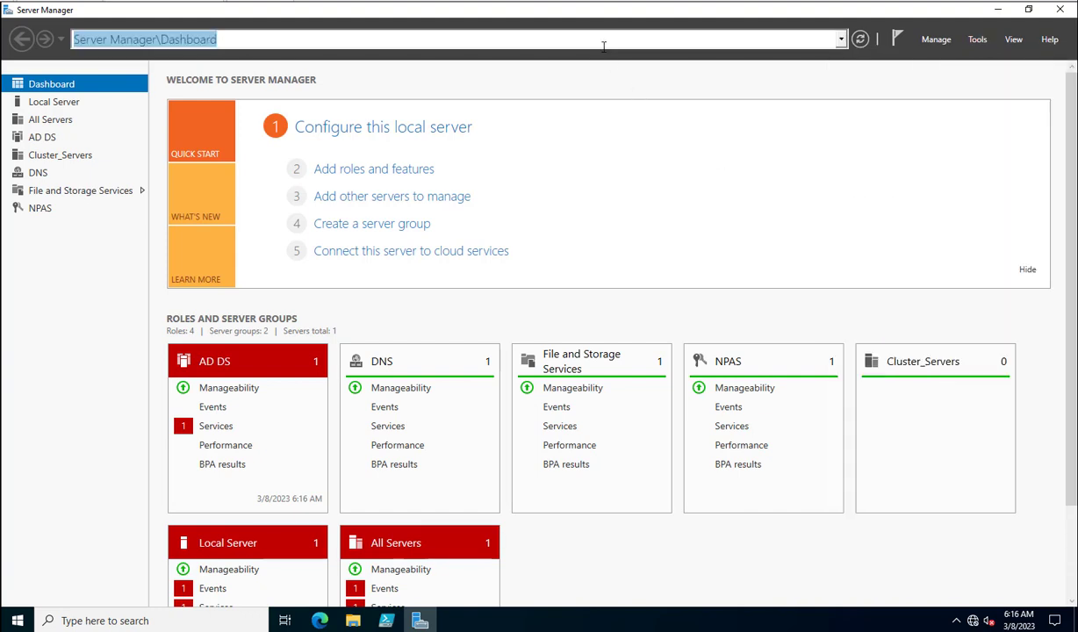
pyautogui.click(377, 171)
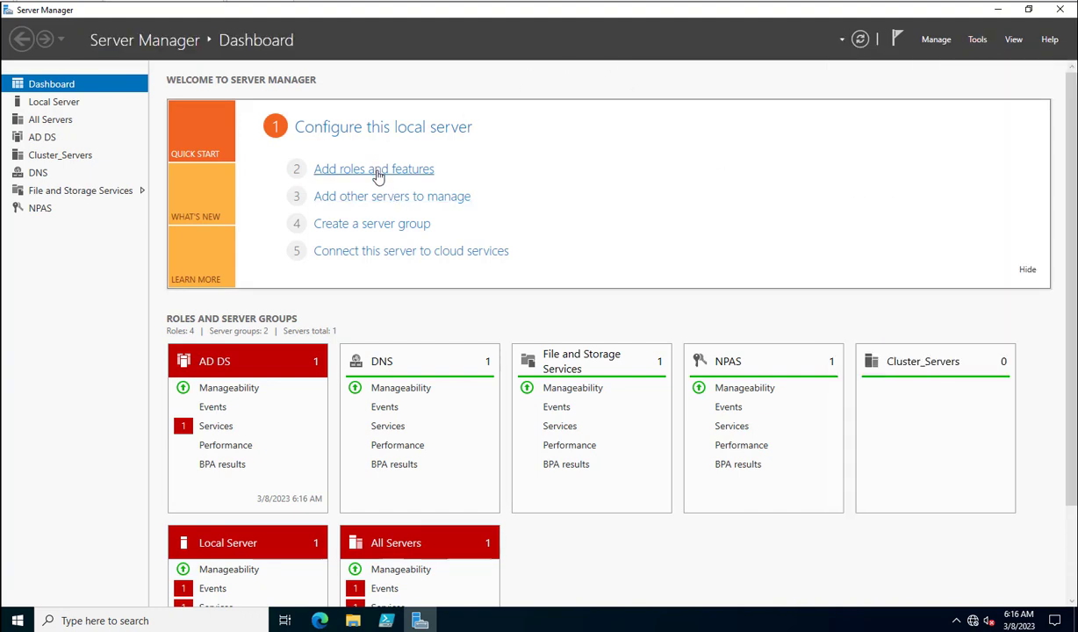
pyautogui.click(425, 424)
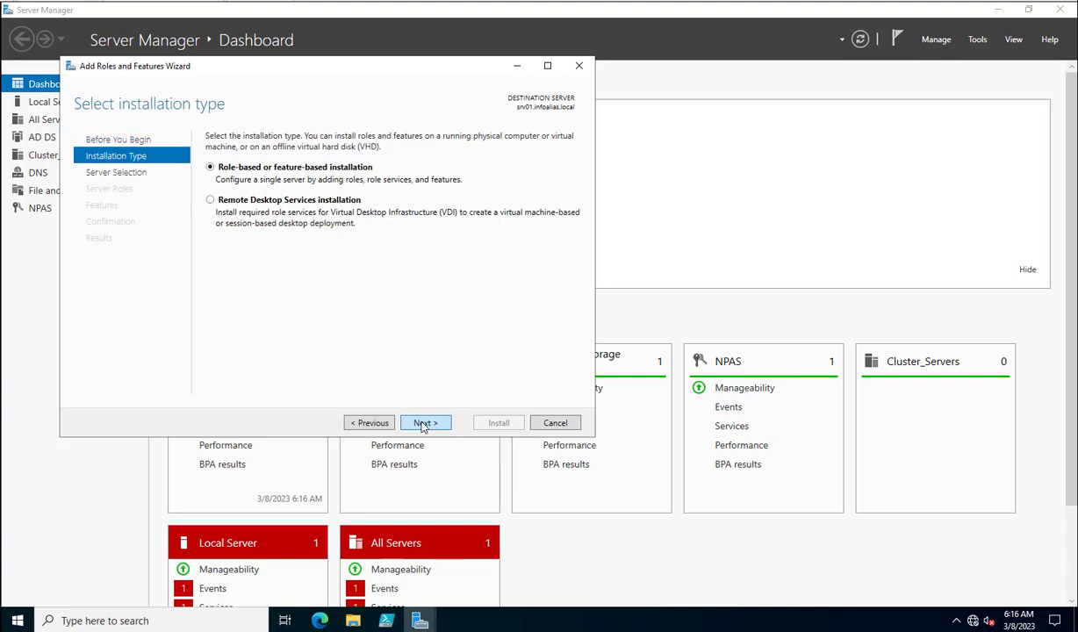
pyautogui.click(426, 423)
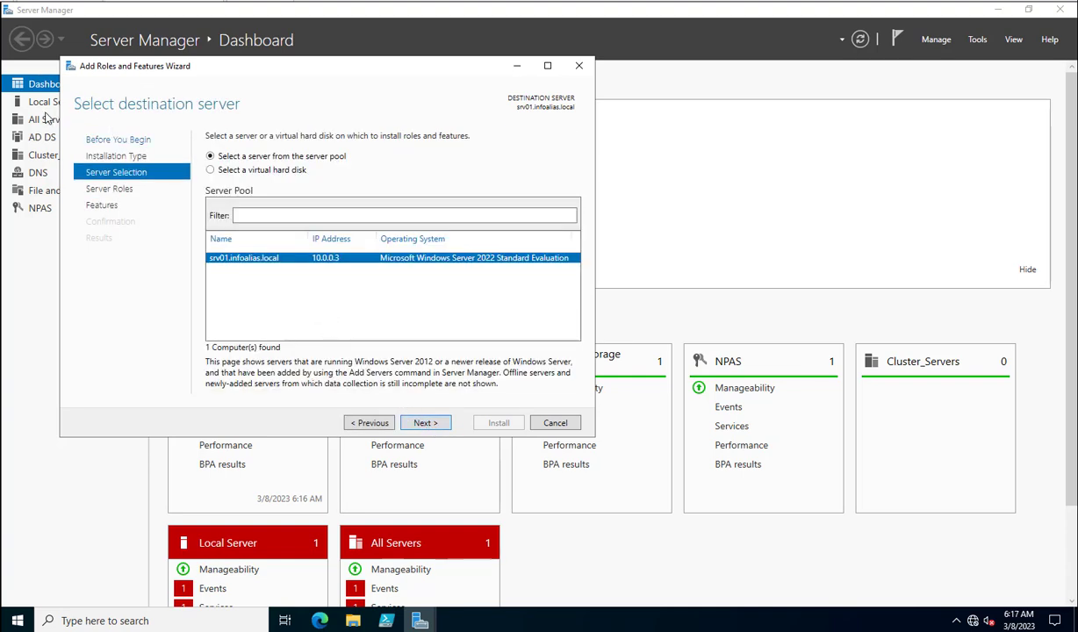
pyautogui.click(423, 423)
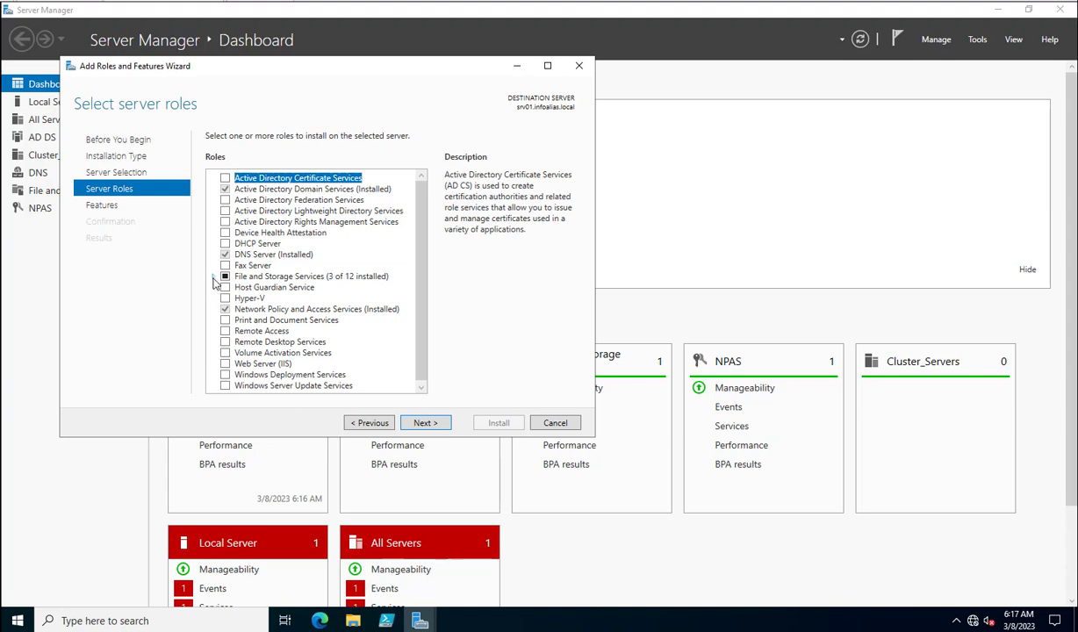
# - Expand File and Storage Services > File and iSCSI Services to find File Server Resource Manager installed
pyautogui.click(216, 276)
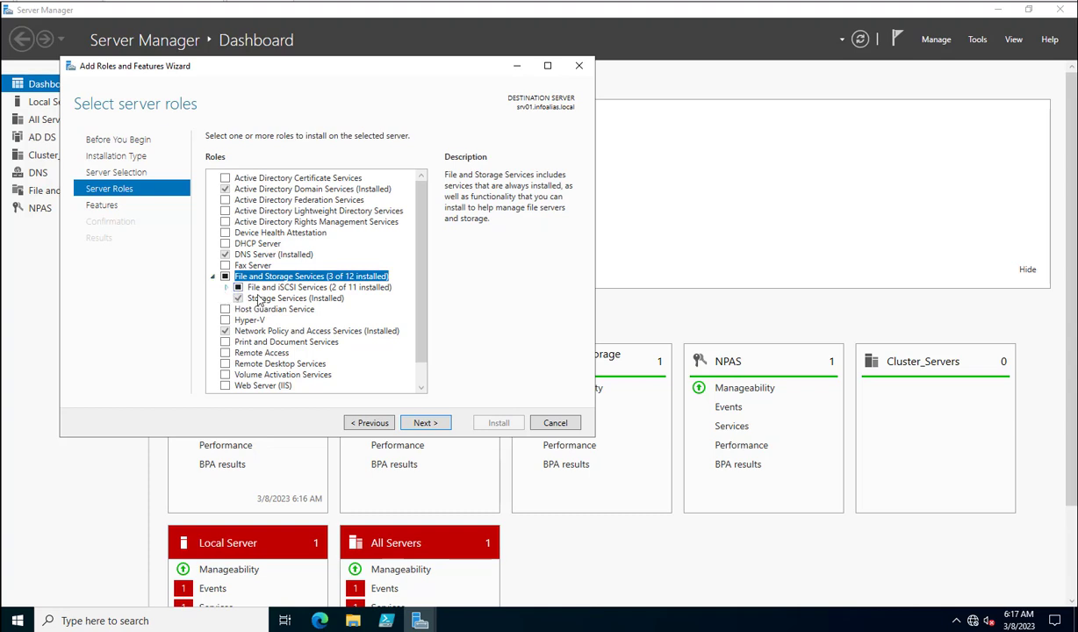
pyautogui.click(227, 288)
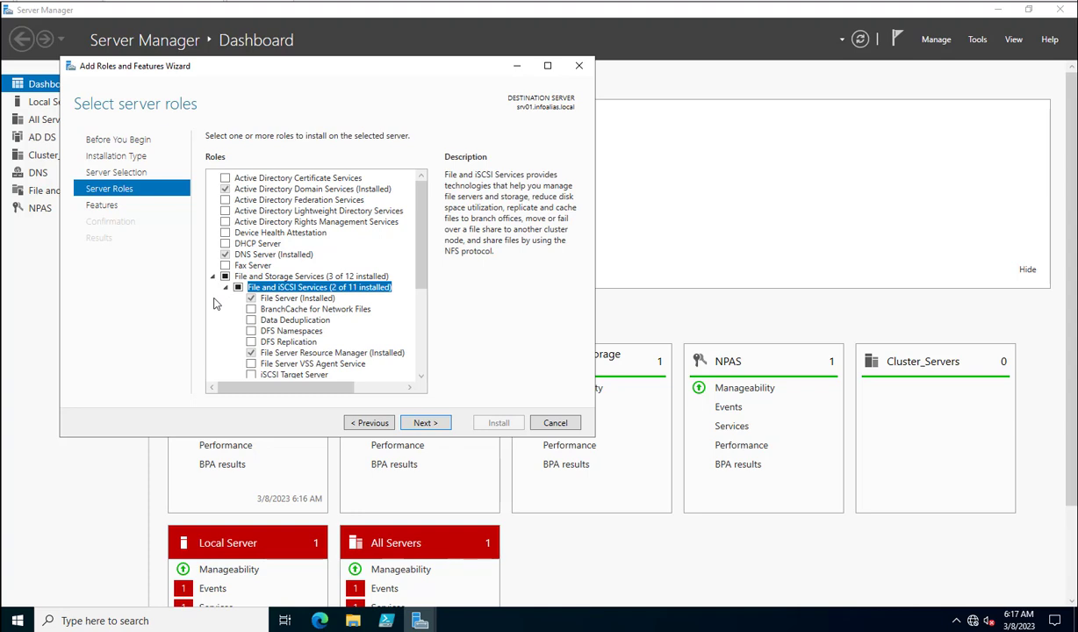
pyautogui.click(303, 354)
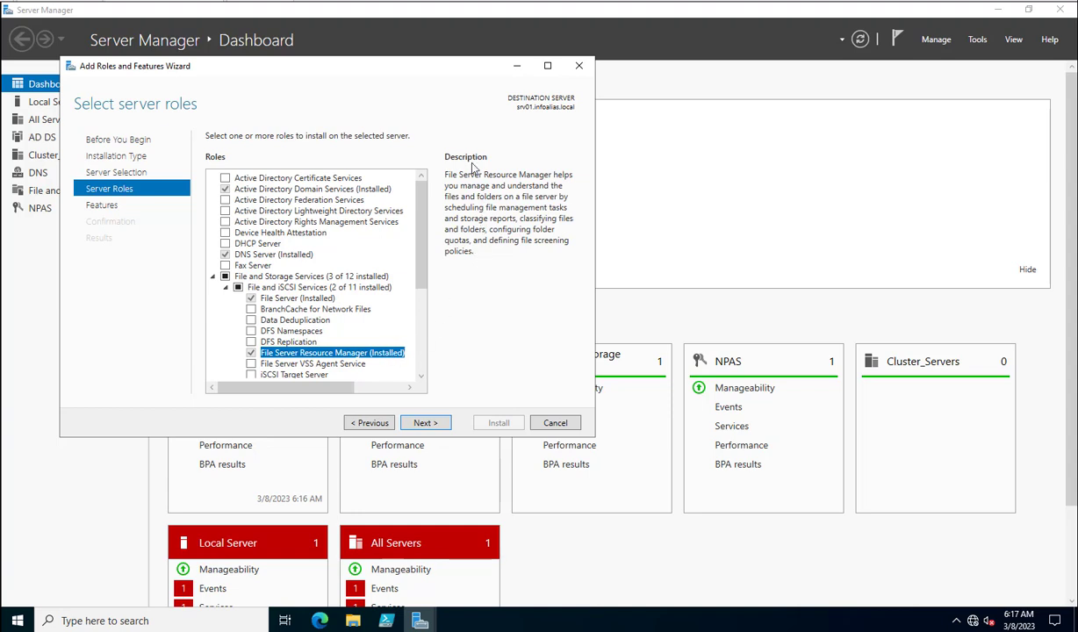
pyautogui.moveTo(292, 71); pyautogui.dragTo(265, 108)
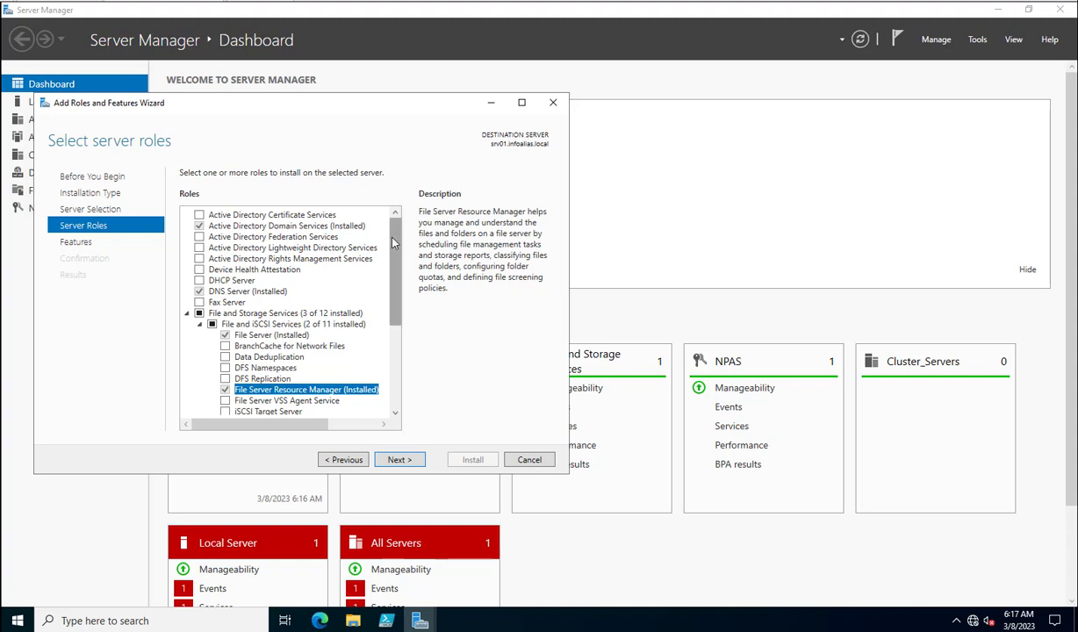
pyautogui.scroll(-1, 395, 284)
pyautogui.scroll(-1, 395, 284)
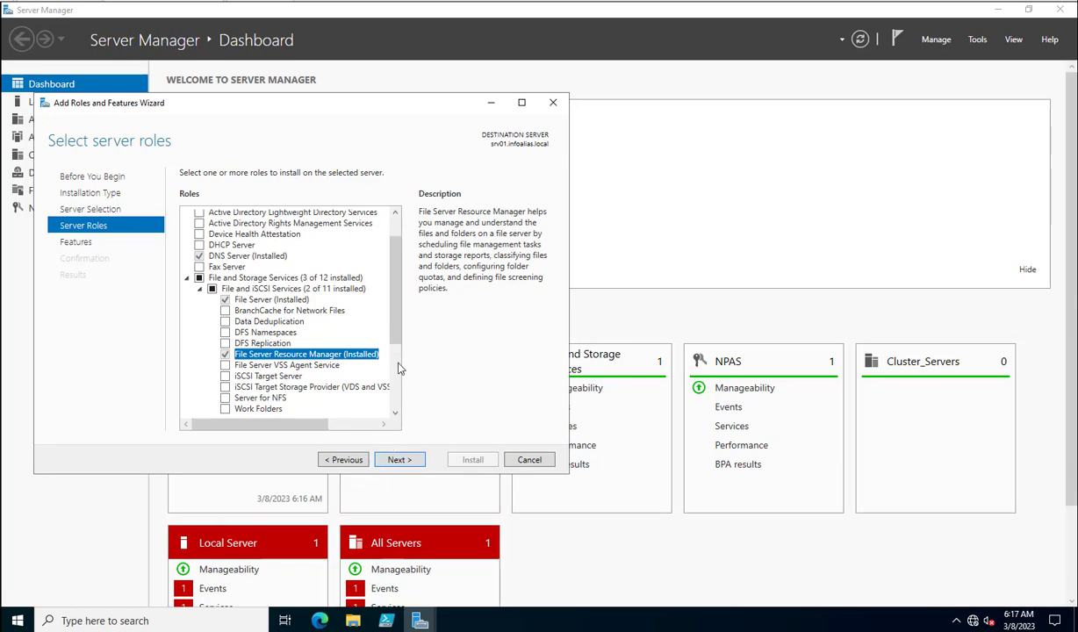
pyautogui.hotkey('alt', 'Tab')
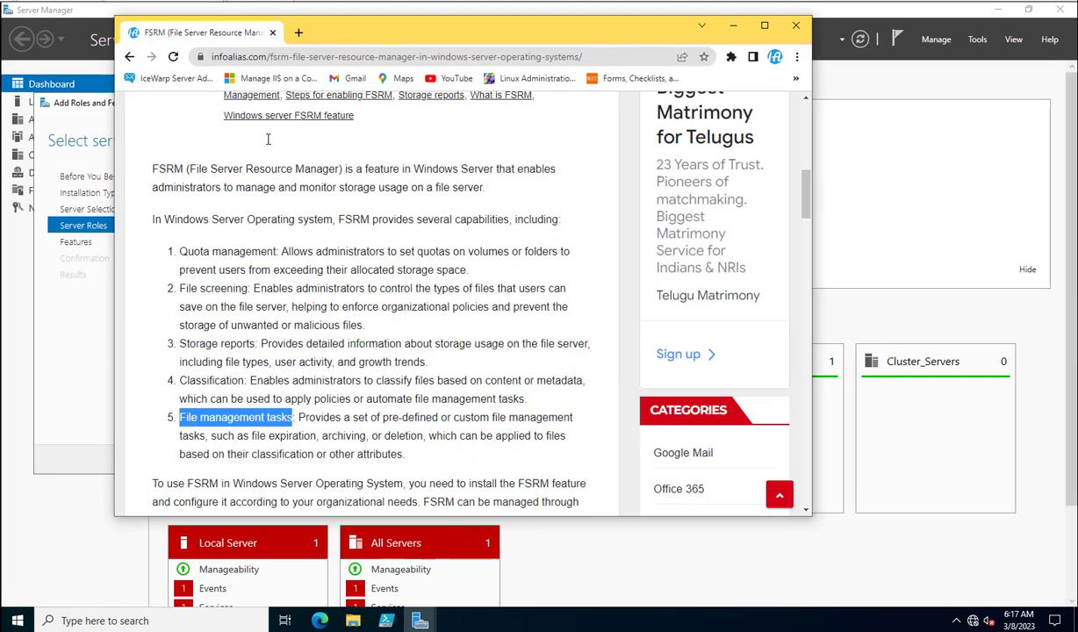
pyautogui.hotkey('alt', 'Left')
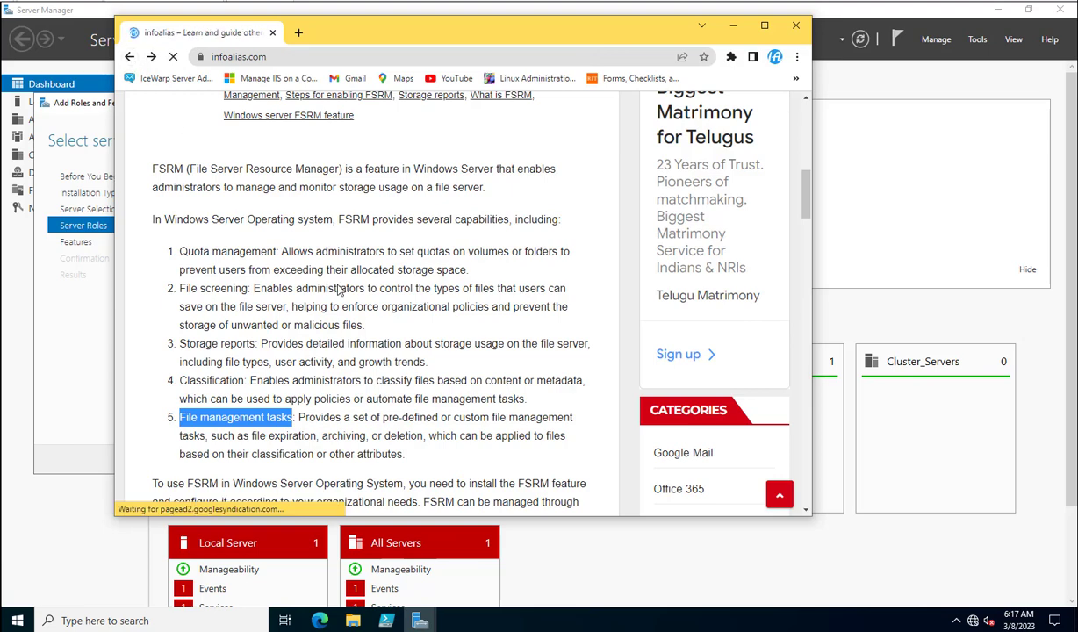
pyautogui.scroll(5, 311, 250)
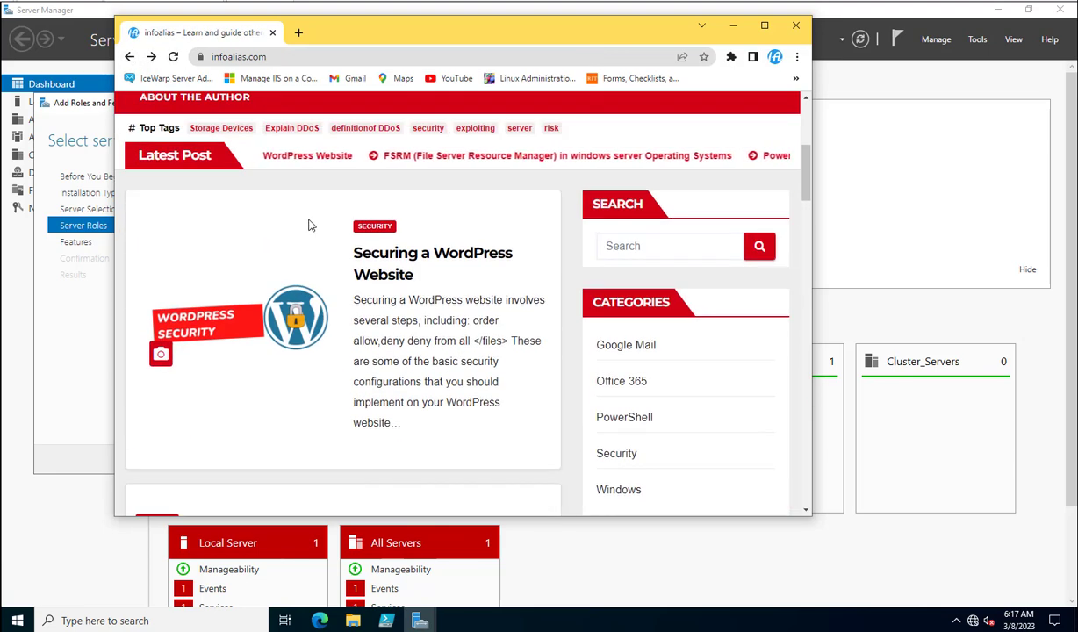
pyautogui.scroll(-2, 309, 225)
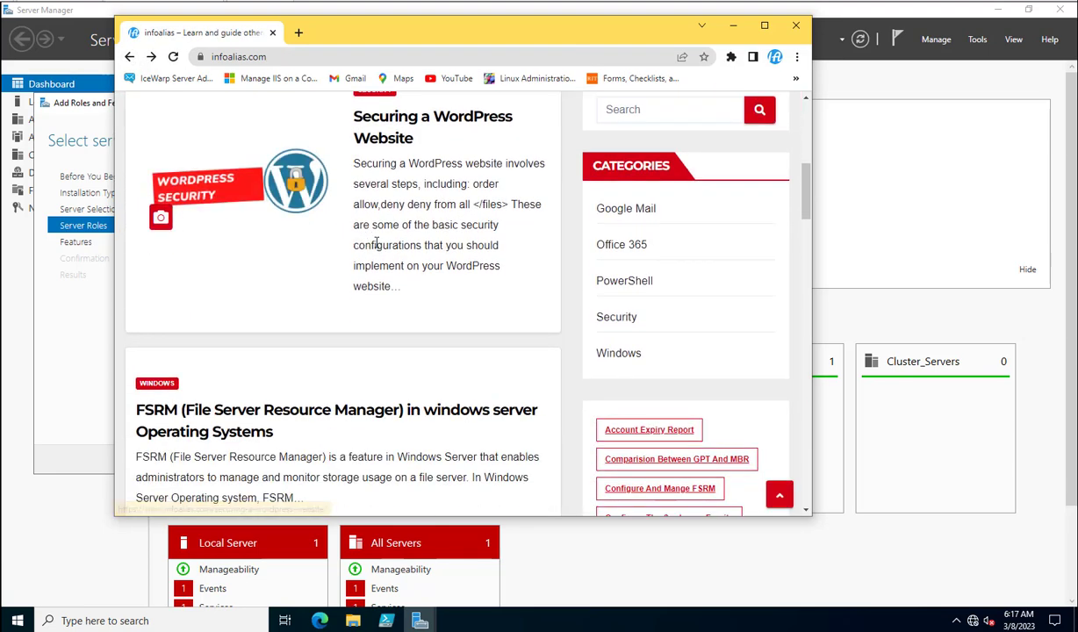
pyautogui.scroll(-4, 368, 238)
pyautogui.scroll(2, 355, 250)
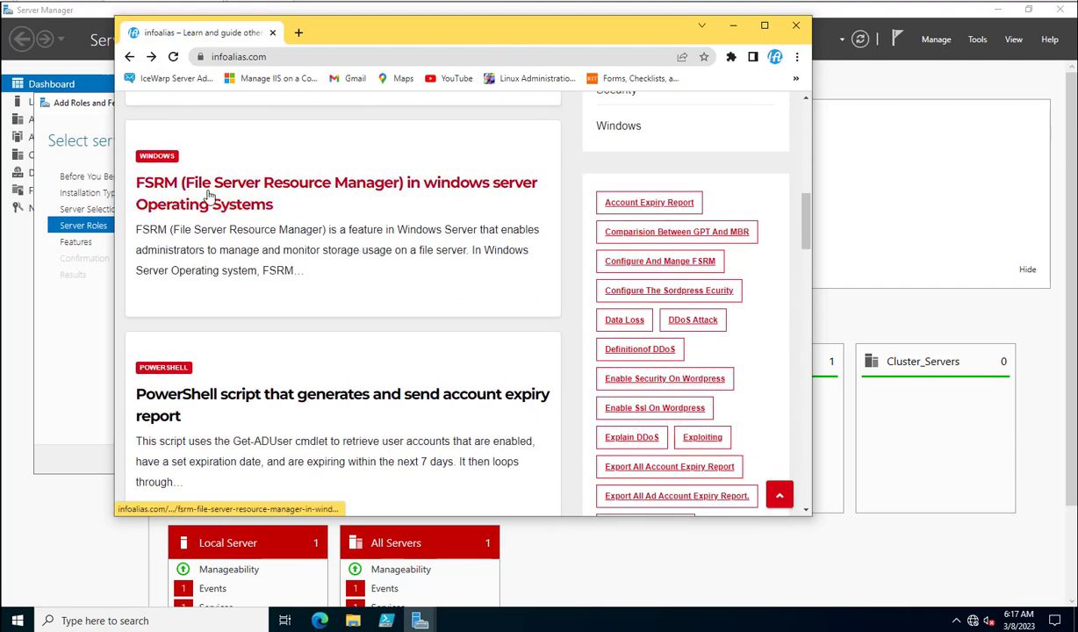
pyautogui.click(209, 195)
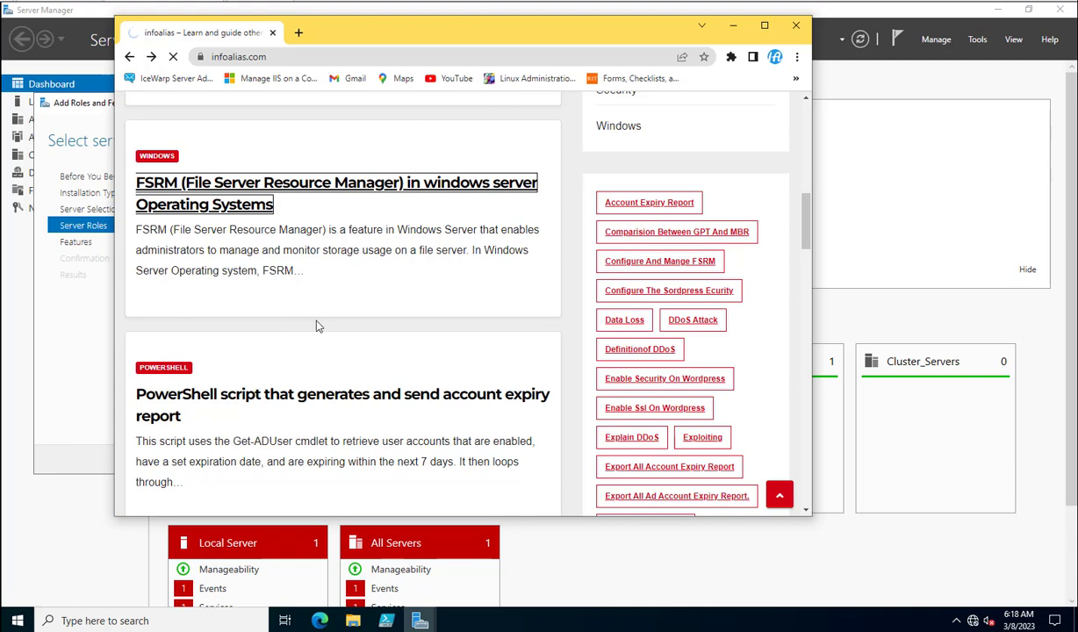
pyautogui.scroll(-5, 428, 325)
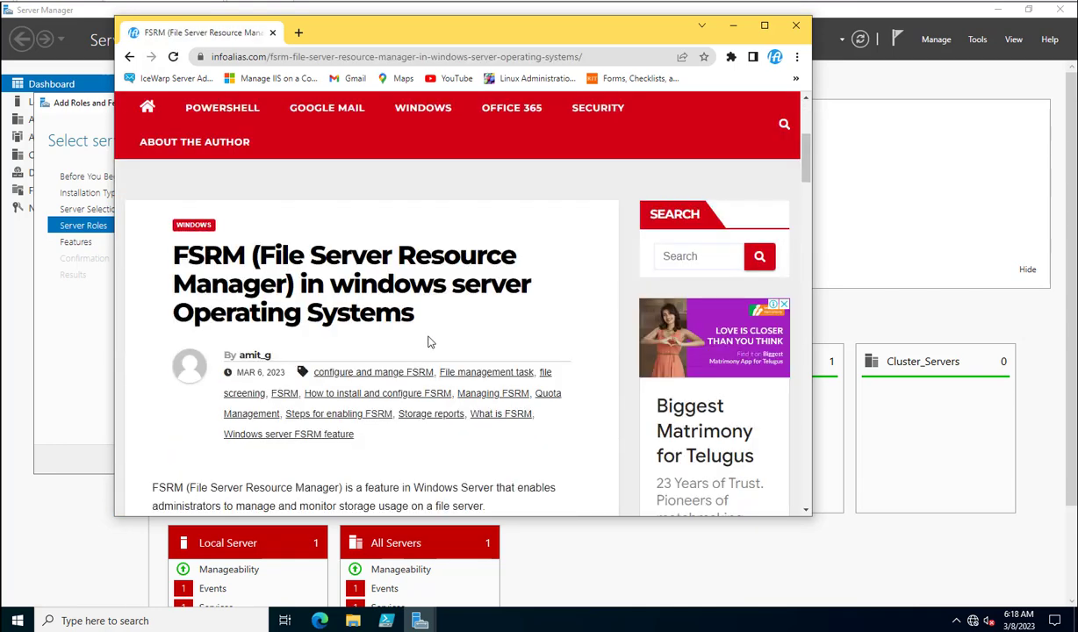
pyautogui.scroll(-3, 413, 329)
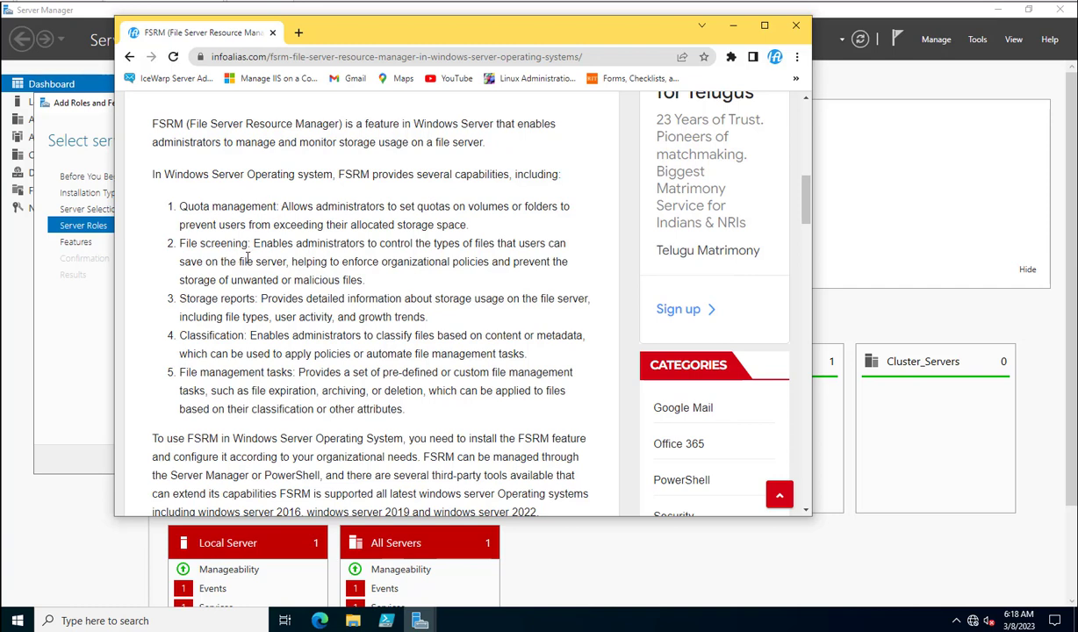
pyautogui.moveTo(250, 244); pyautogui.dragTo(182, 245)
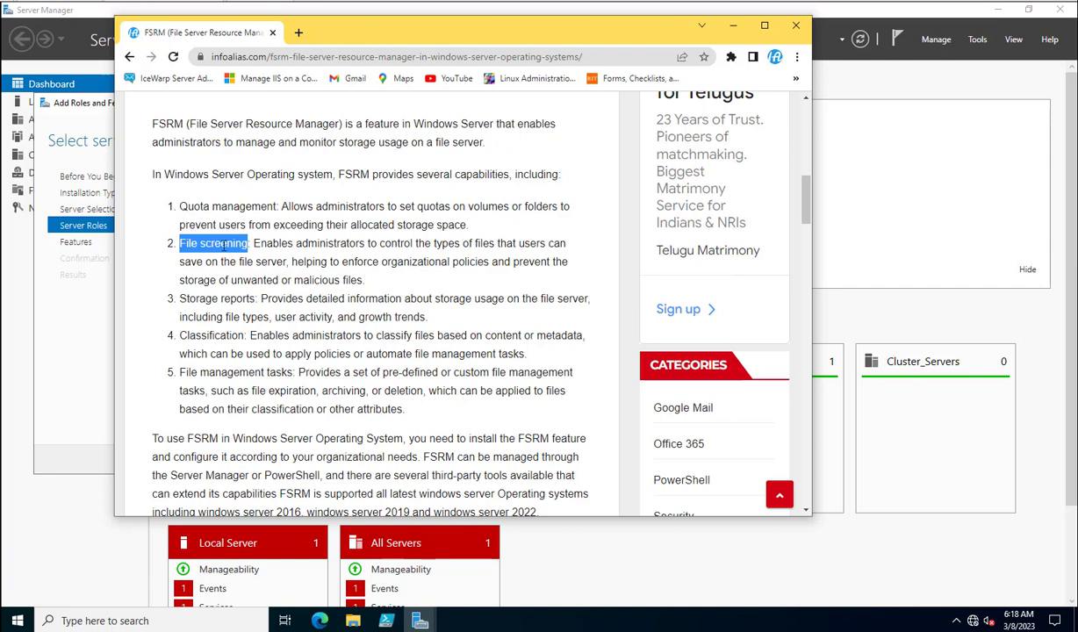
pyautogui.moveTo(256, 299); pyautogui.dragTo(177, 301)
pyautogui.moveTo(244, 336); pyautogui.dragTo(187, 336)
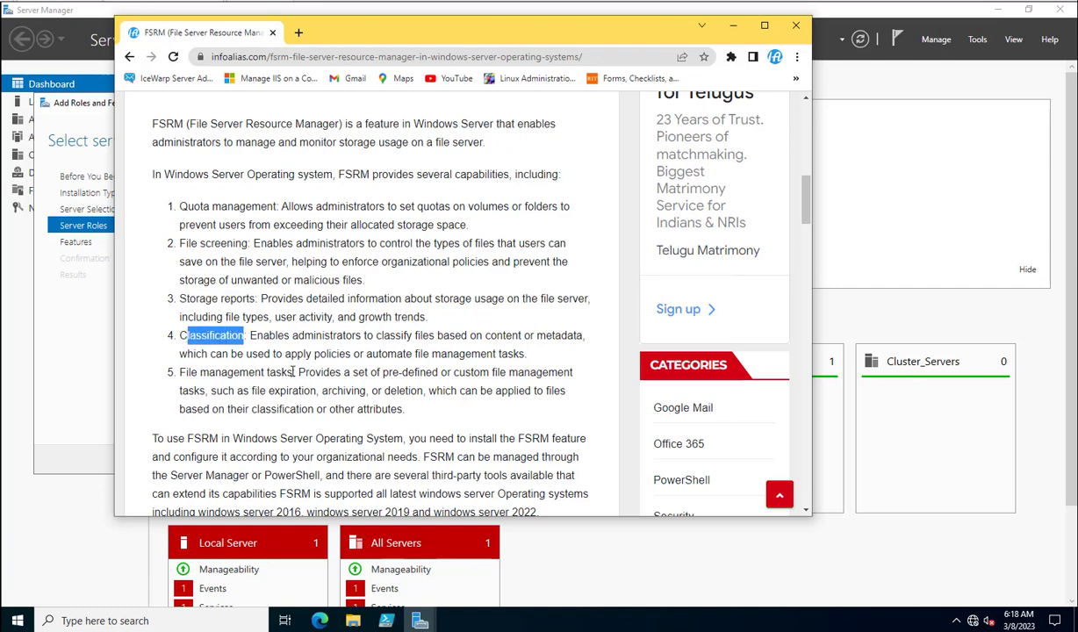
pyautogui.moveTo(297, 374); pyautogui.dragTo(190, 363)
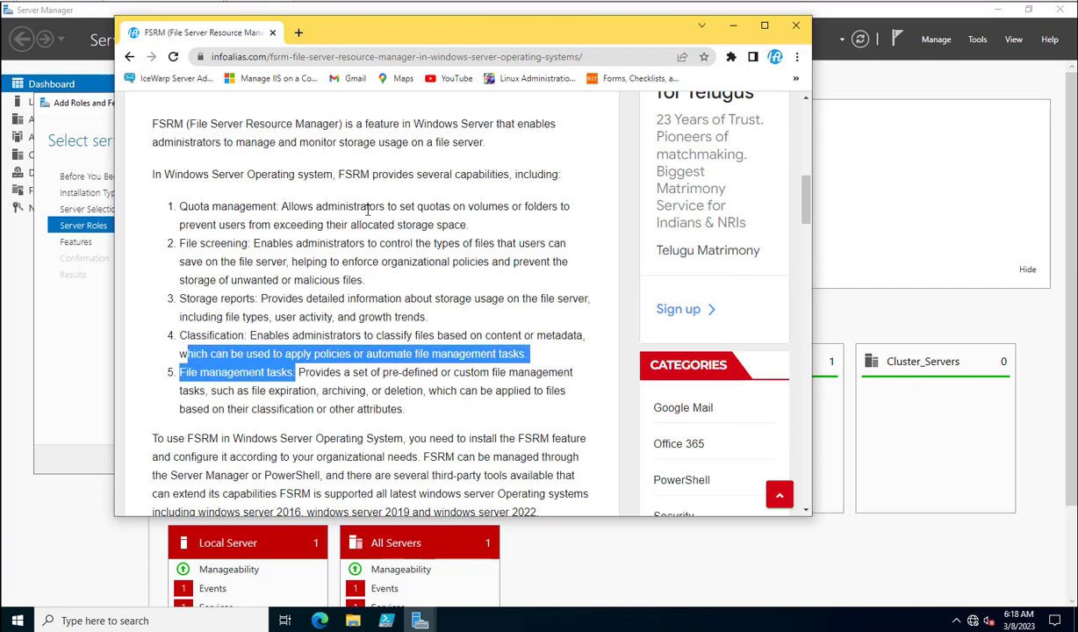
pyautogui.click(733, 25)
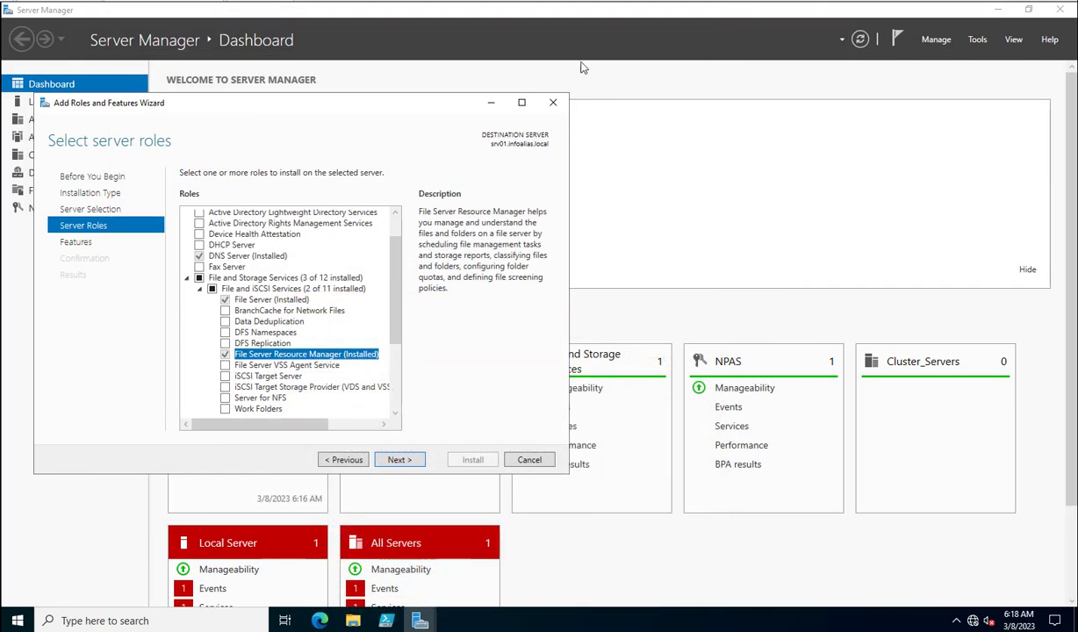
# - Cancel the roles wizard, launch File Server Resource Manager, and show the empty Quotas list
pyautogui.click(528, 461)
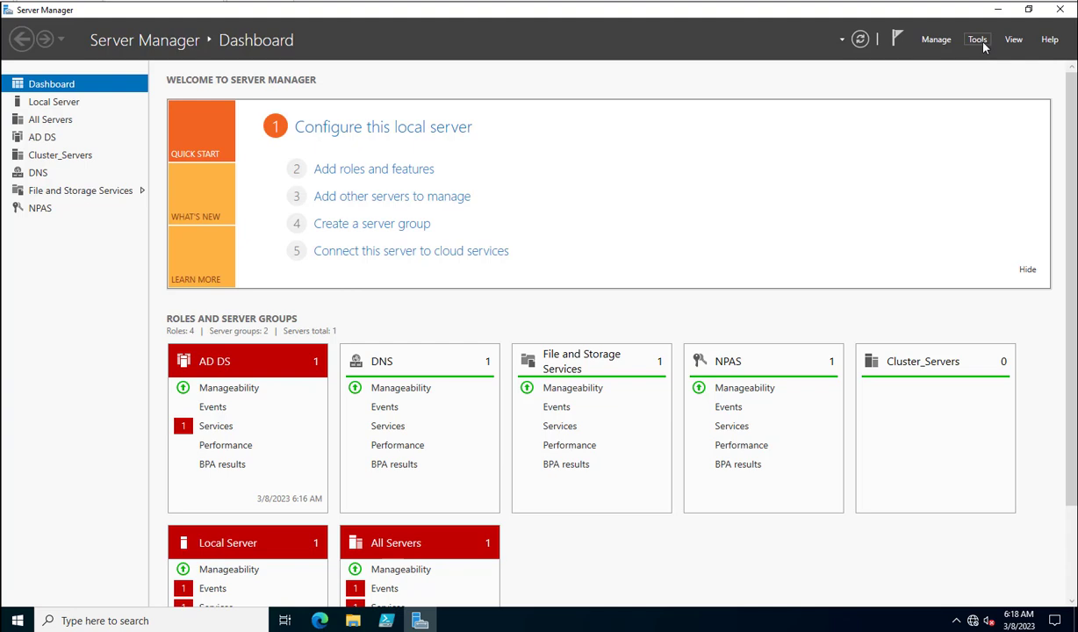
pyautogui.click(978, 41)
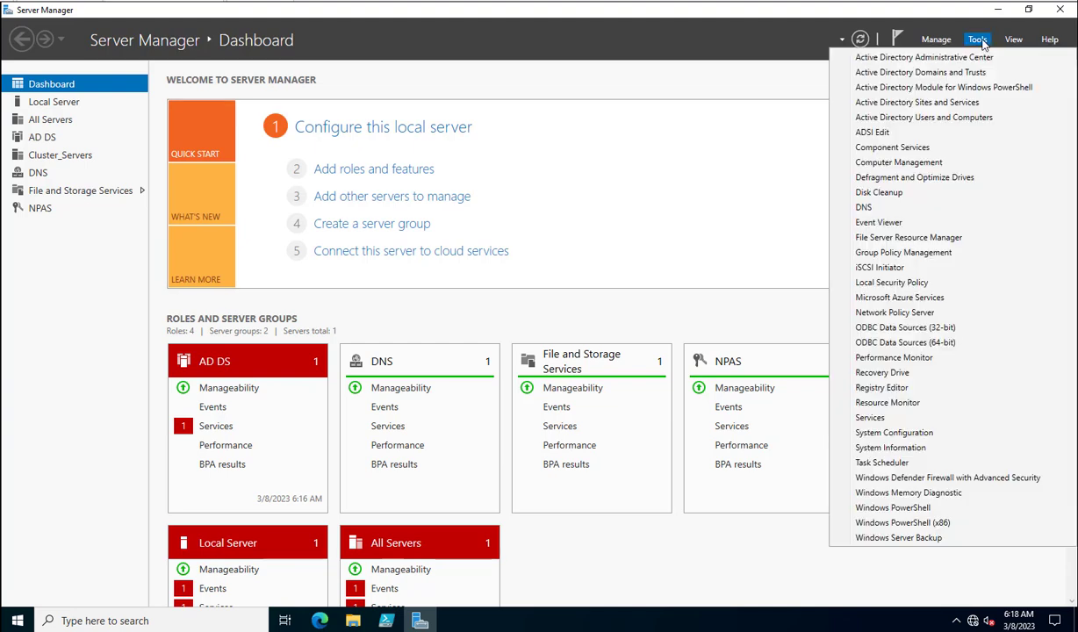
pyautogui.click(930, 239)
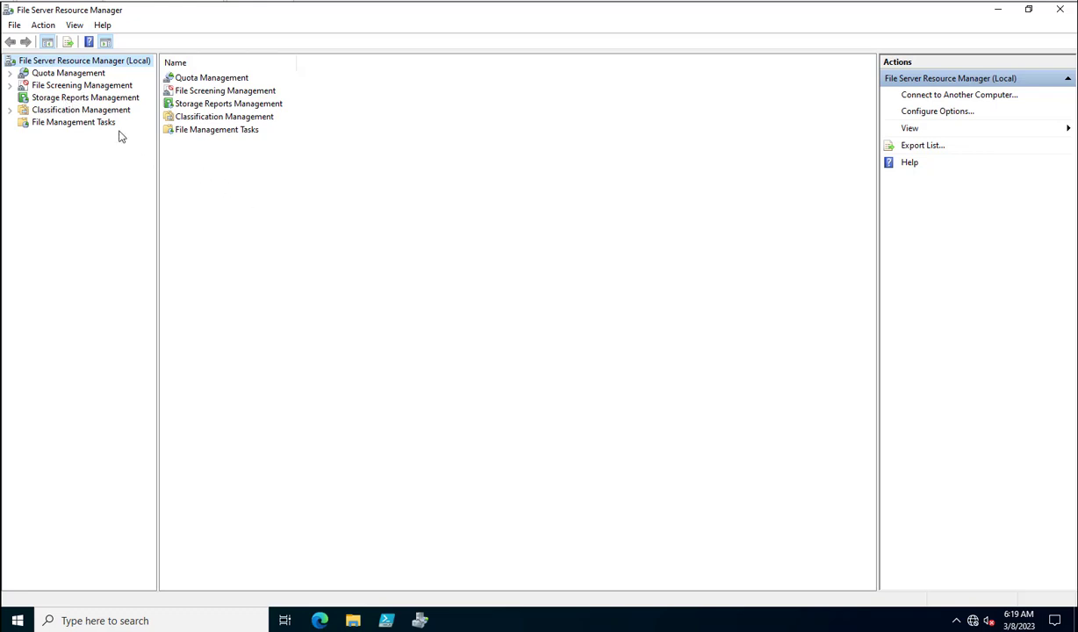
pyautogui.click(12, 73)
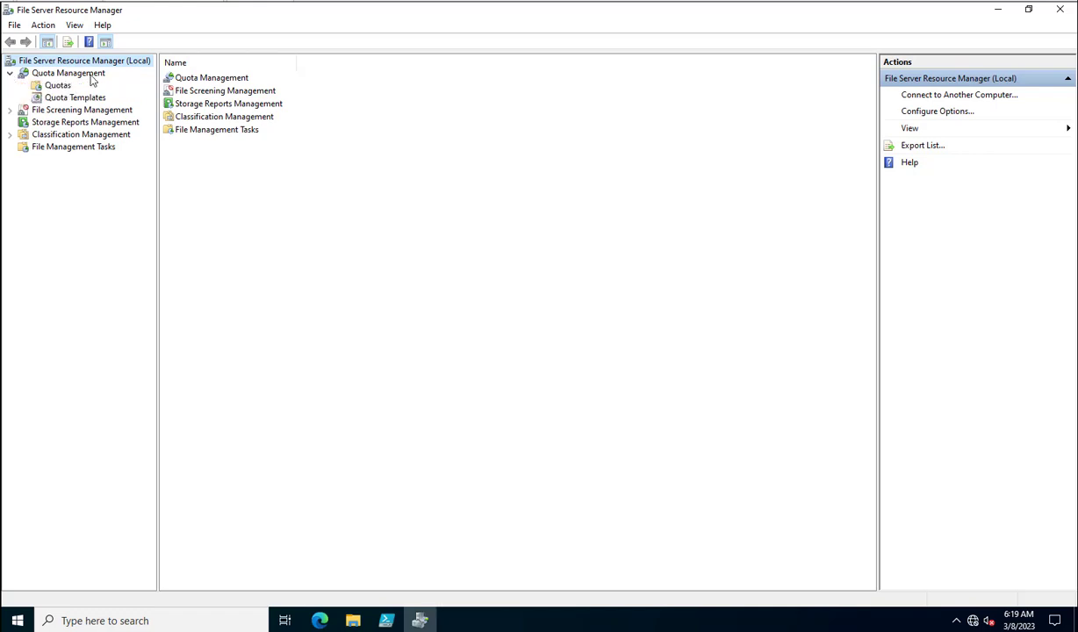
pyautogui.click(57, 86)
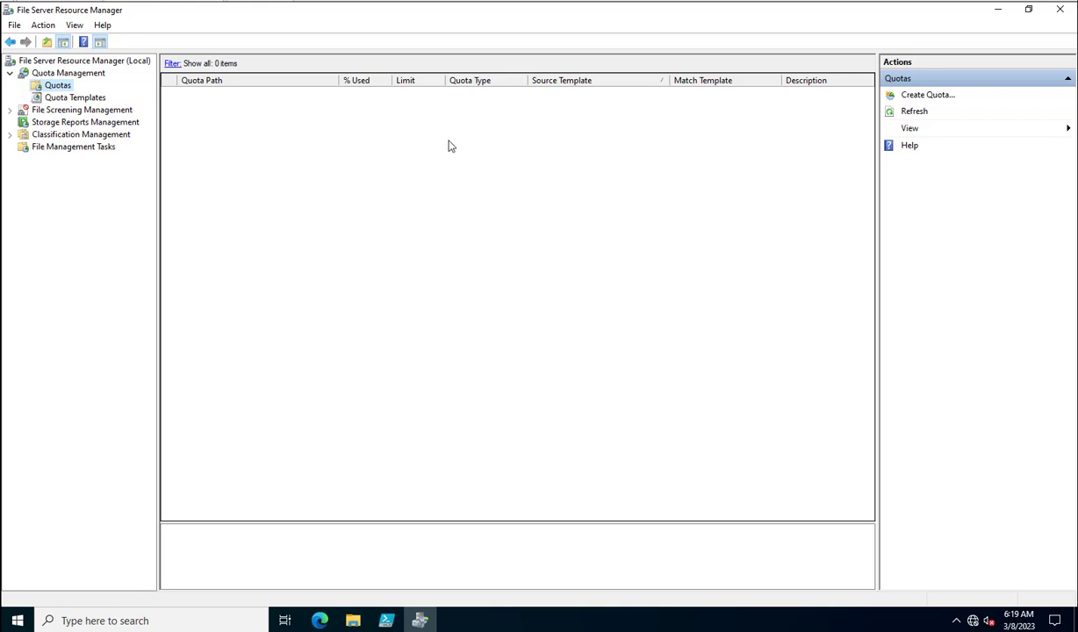
pyautogui.rightClick(56, 83)
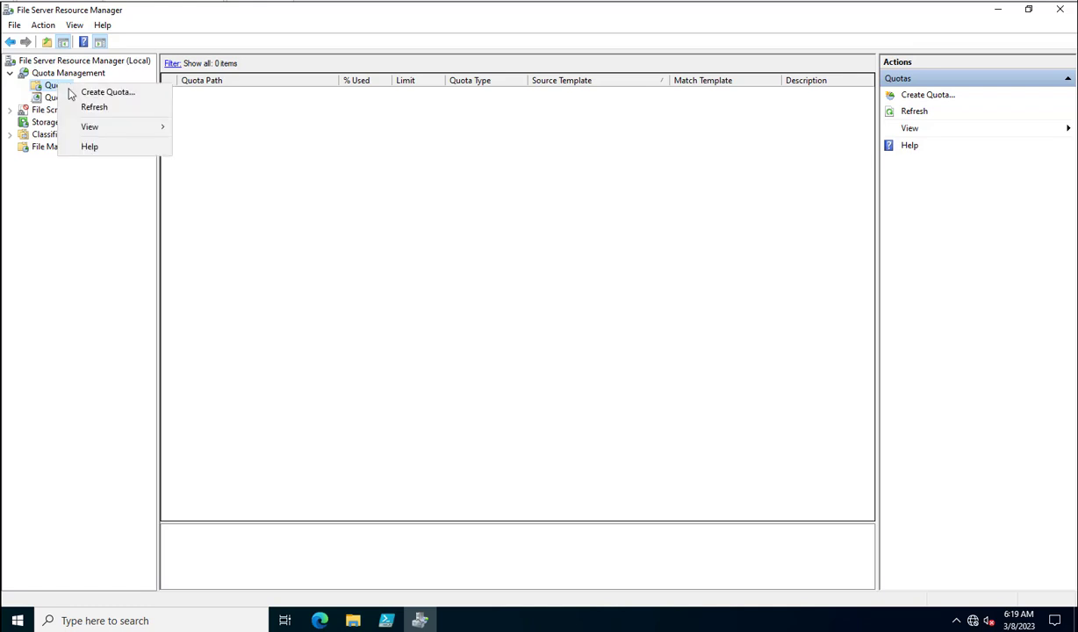
# - Start a new quota with E:\IT Admins as its path
pyautogui.click(97, 95)
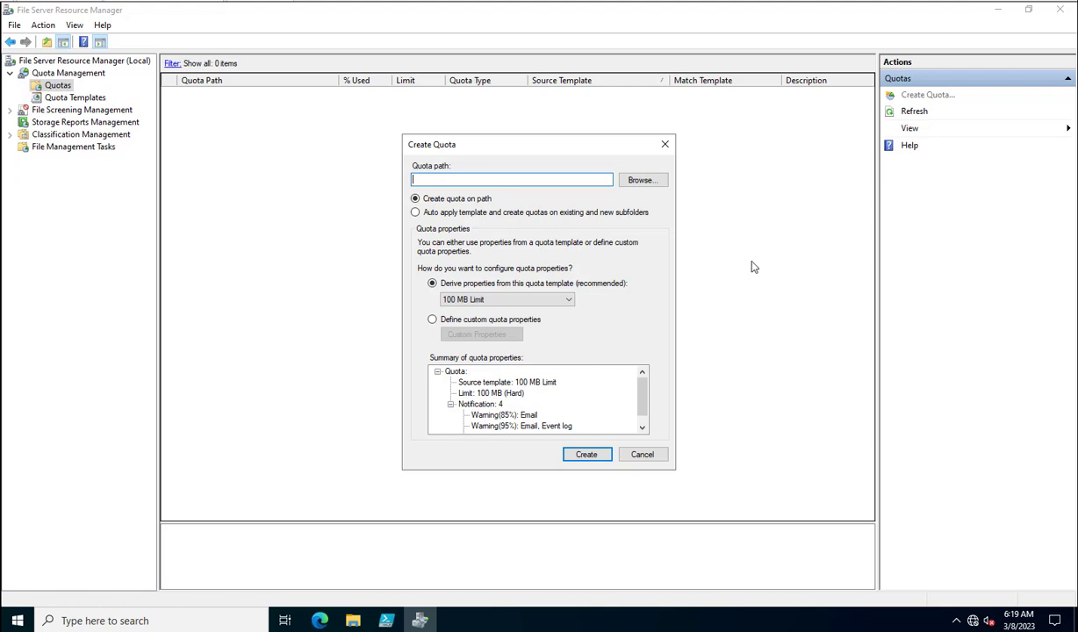
pyautogui.click(631, 181)
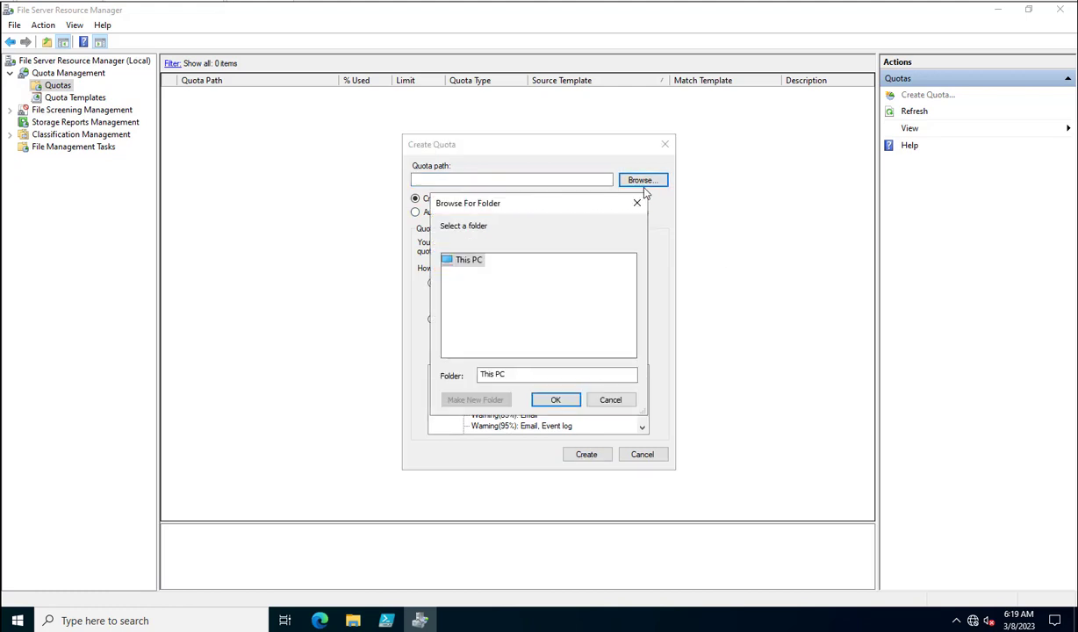
pyautogui.scroll(-2, 479, 343)
pyautogui.click(446, 328)
pyautogui.click(497, 342)
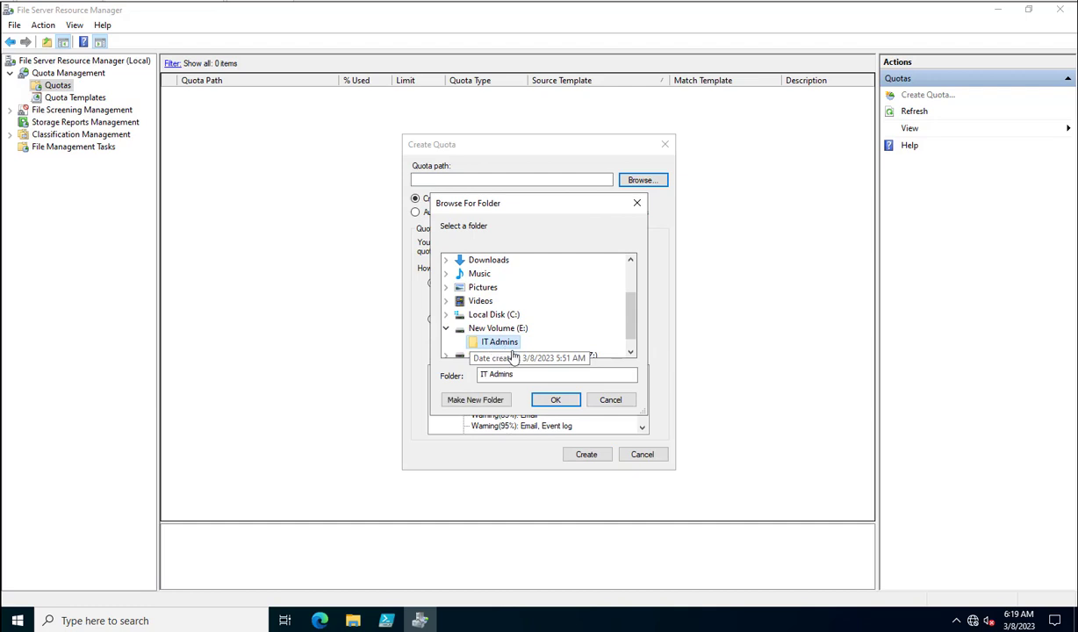
pyautogui.click(556, 400)
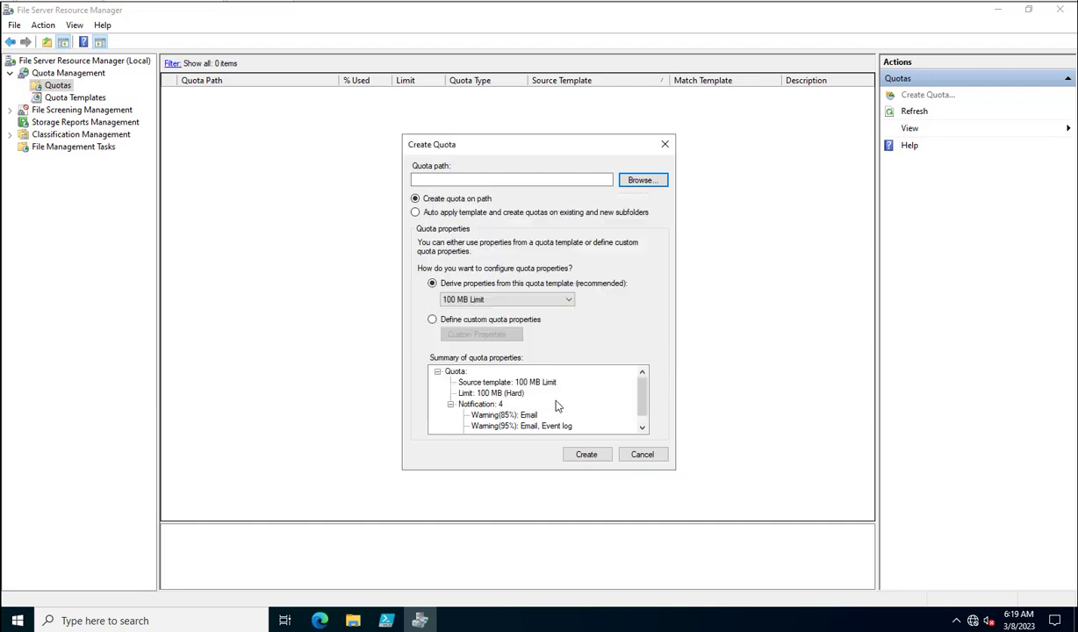
# - Replace the 100 MB Limit template with custom quota properties for E:\IT Admins
pyautogui.click(499, 300)
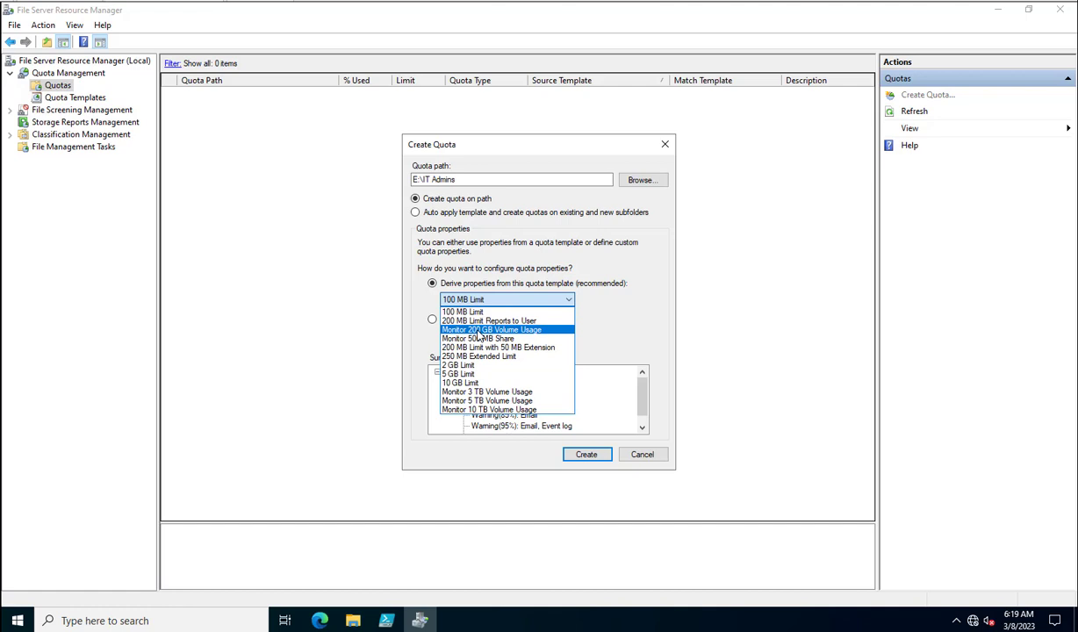
pyautogui.click(597, 317)
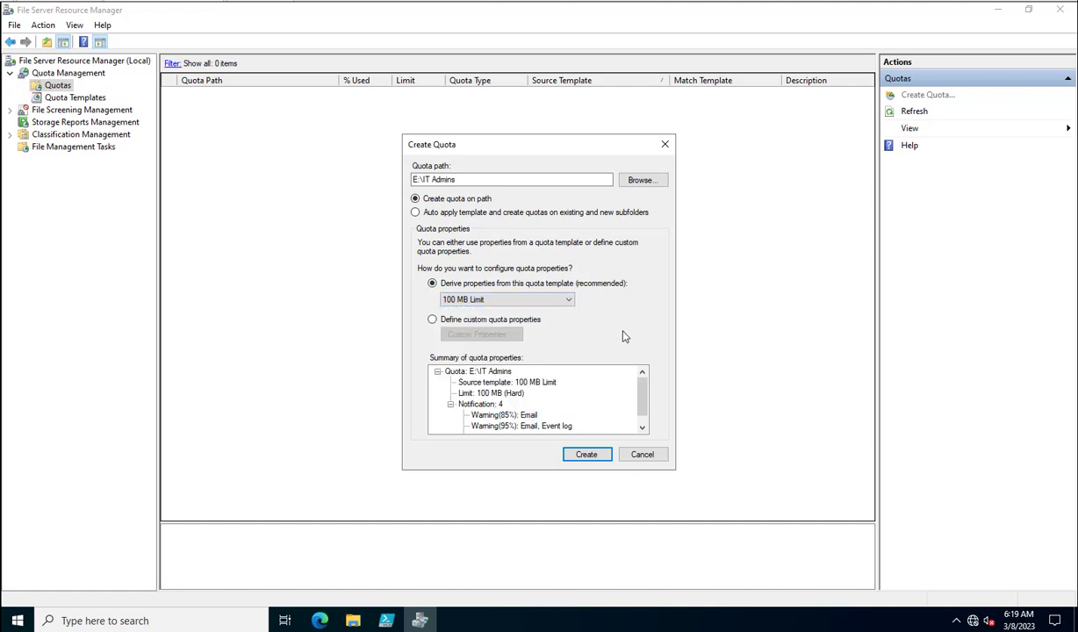
pyautogui.click(432, 320)
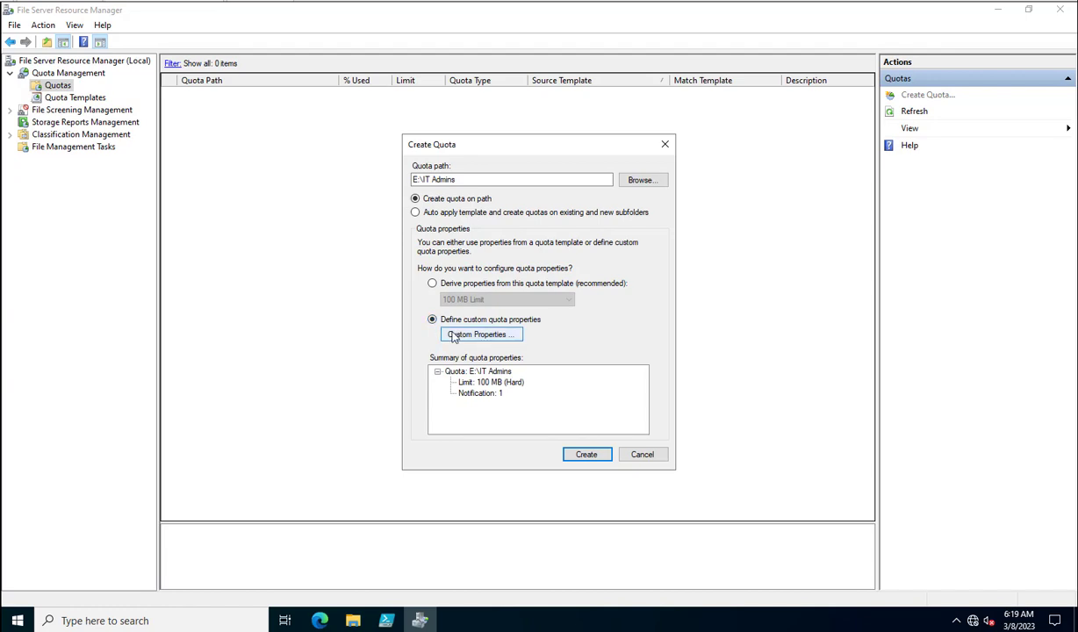
pyautogui.click(477, 335)
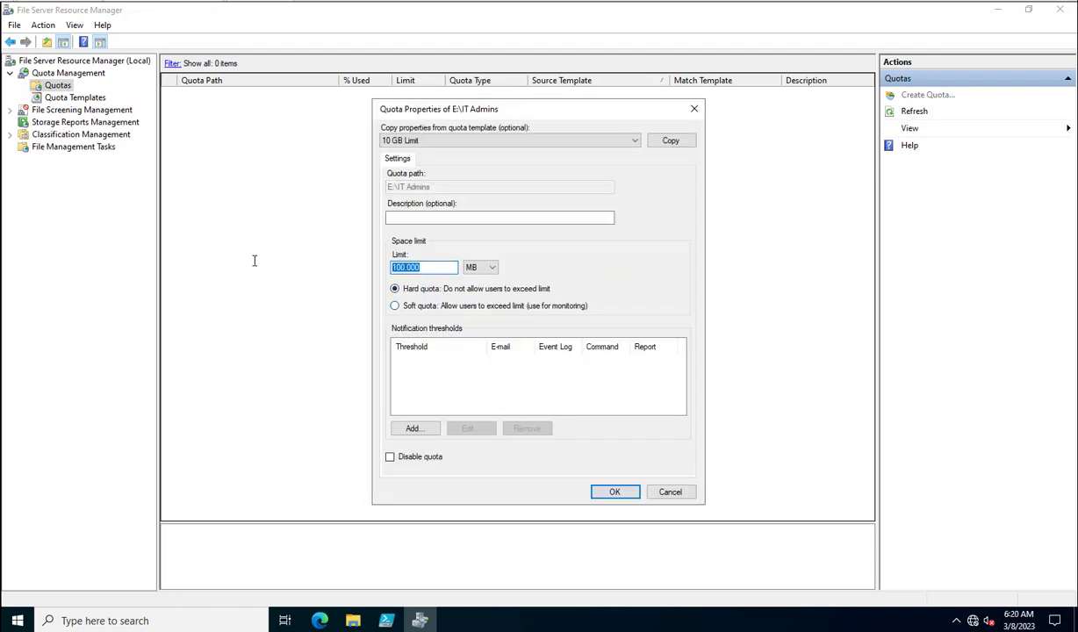
# - Set the quota limit to 5 MB as a hard quota
pyautogui.write('5')
pyautogui.click(489, 271)
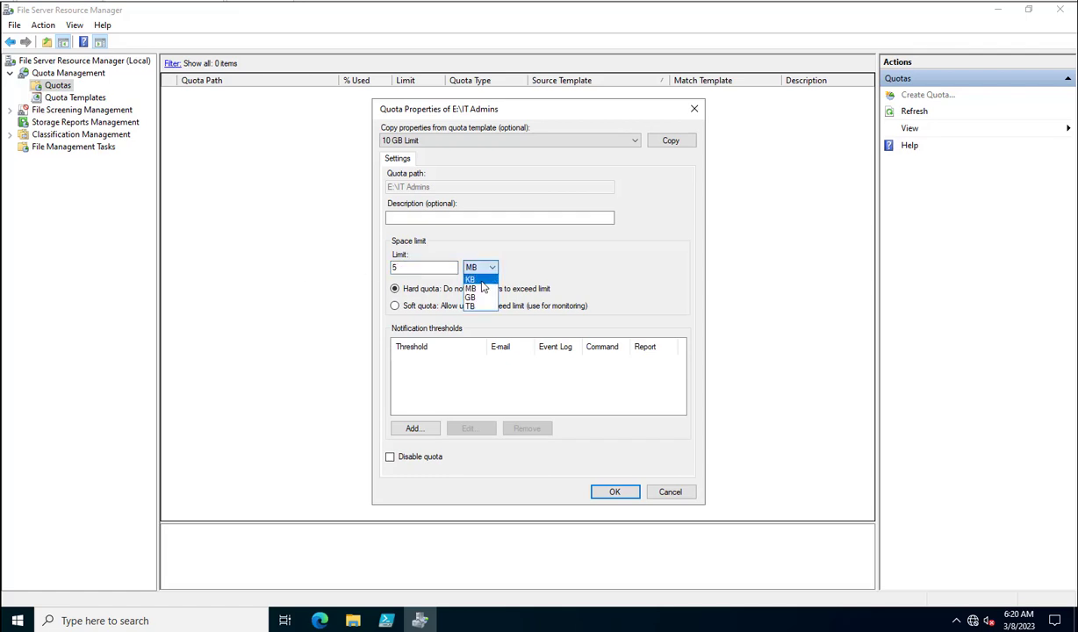
pyautogui.click(563, 268)
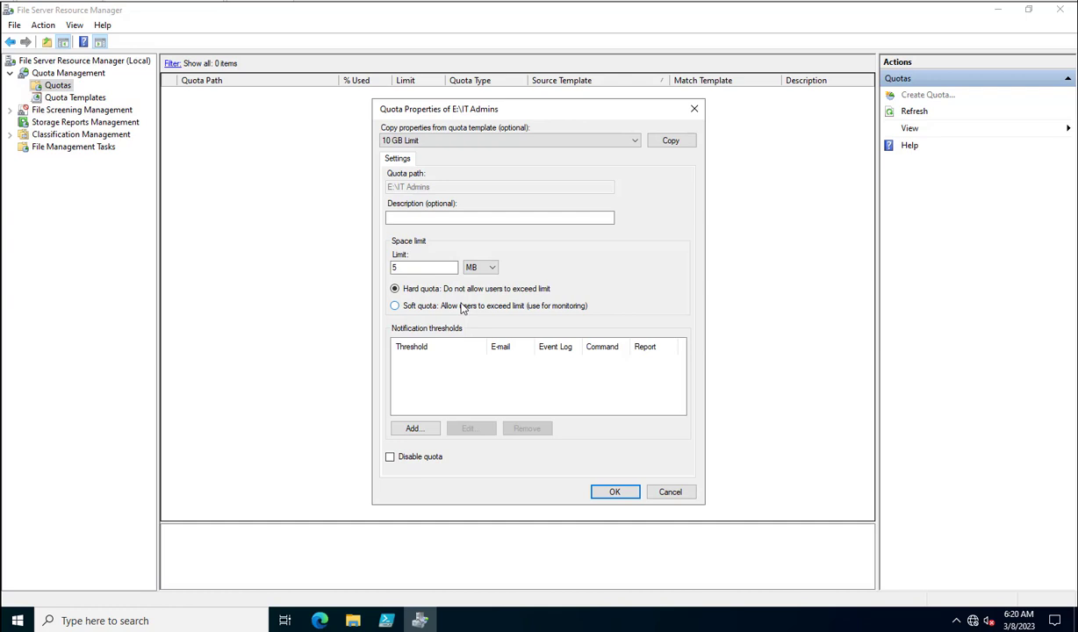
pyautogui.click(411, 269)
pyautogui.press('BackSpace')
pyautogui.hotkey('ctrl', 'z')
# - Enter a contact e-mail address as the quota description and confirm the properties
pyautogui.click(430, 216)
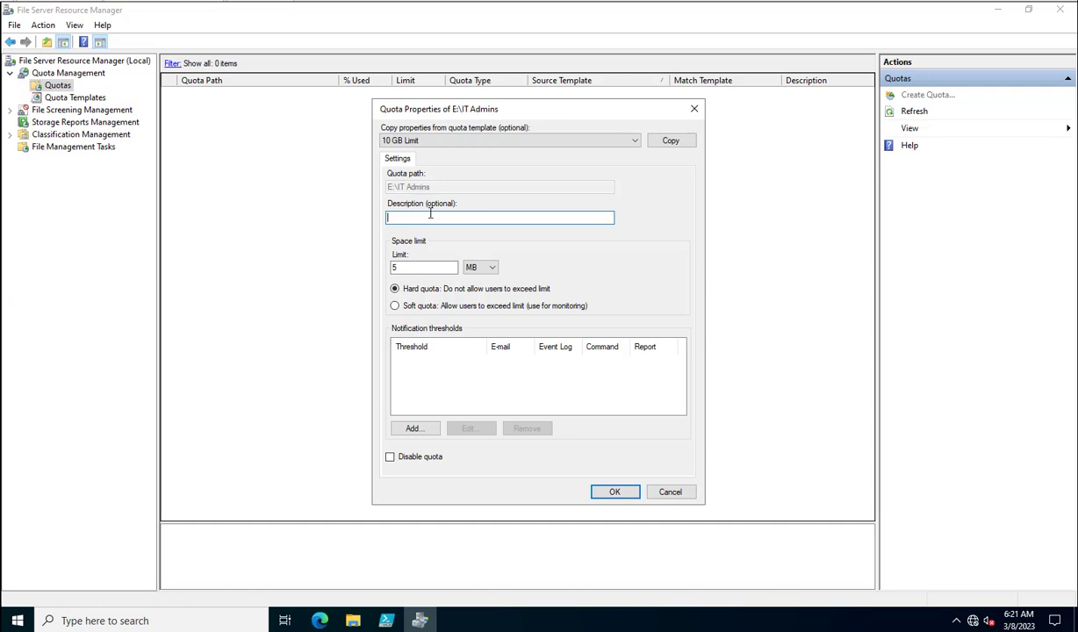
pyautogui.moveTo(464, 216); pyautogui.dragTo(310, 203)
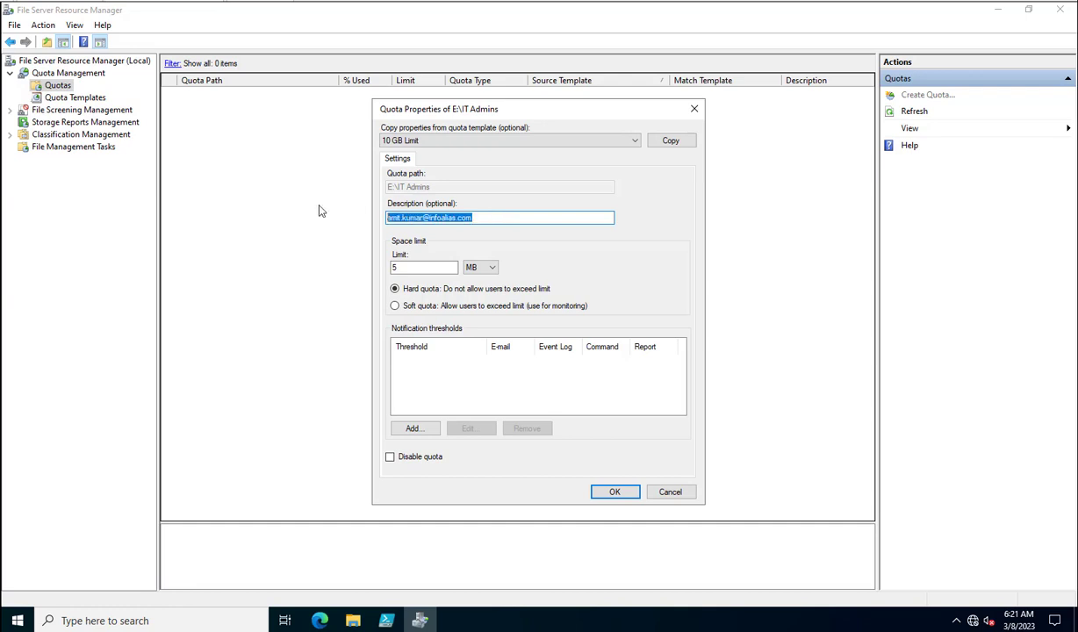
pyautogui.click(614, 493)
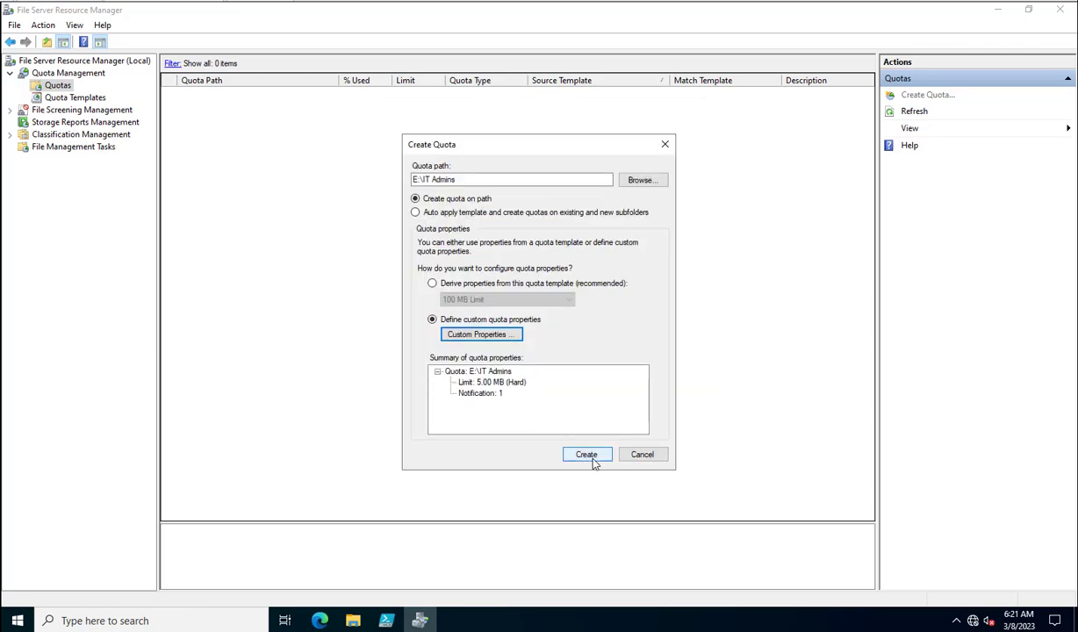
# - Create the quota and save its custom settings as a template named '5 MB'
pyautogui.click(589, 458)
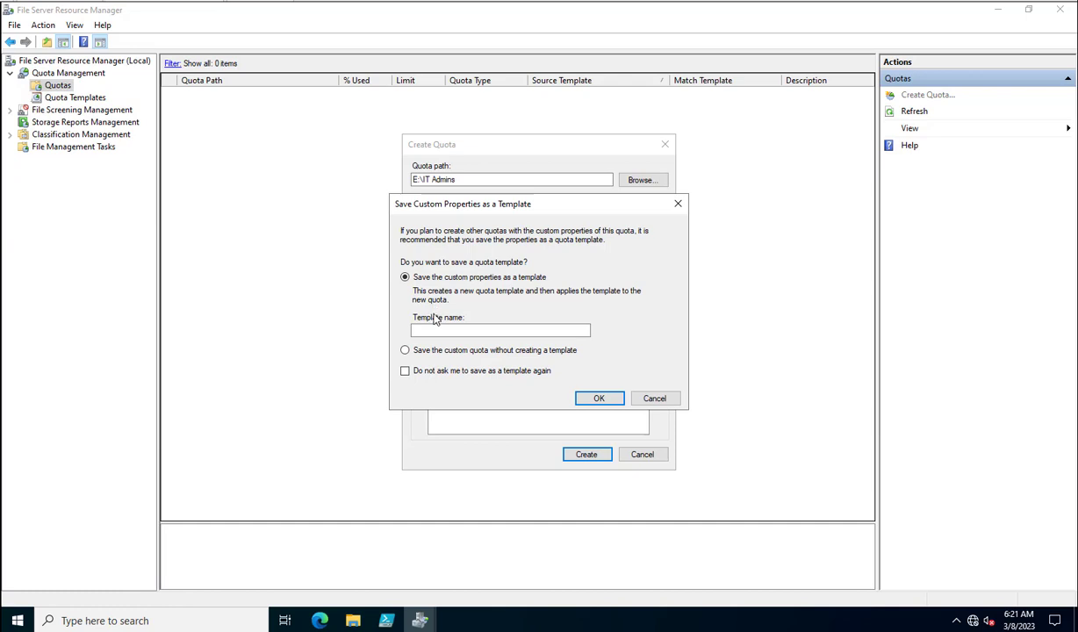
pyautogui.click(429, 331)
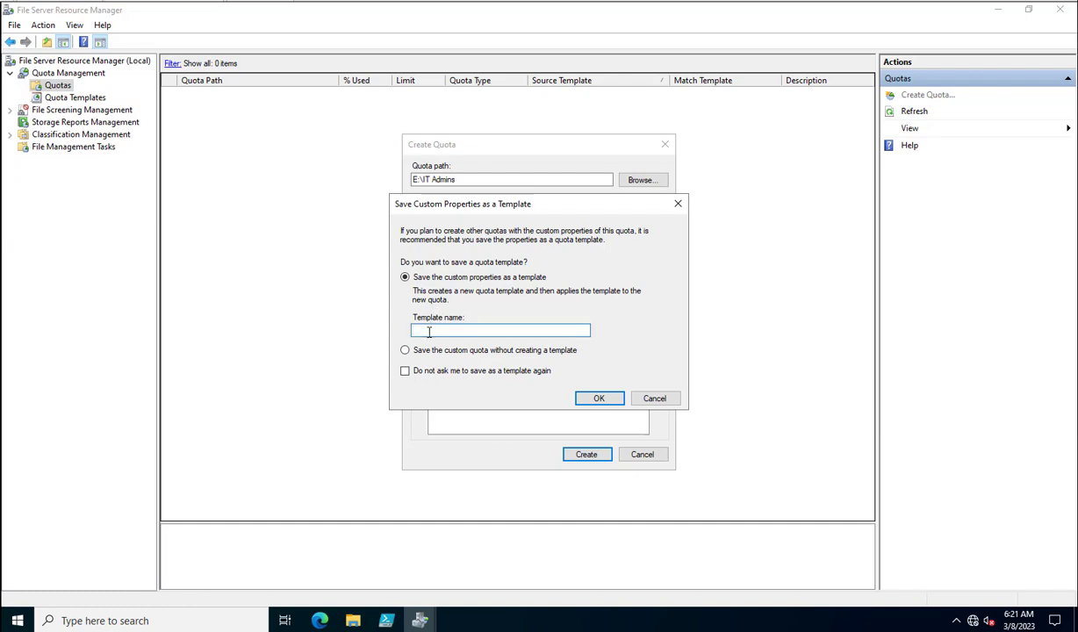
pyautogui.write('% MB')
pyautogui.click(600, 399)
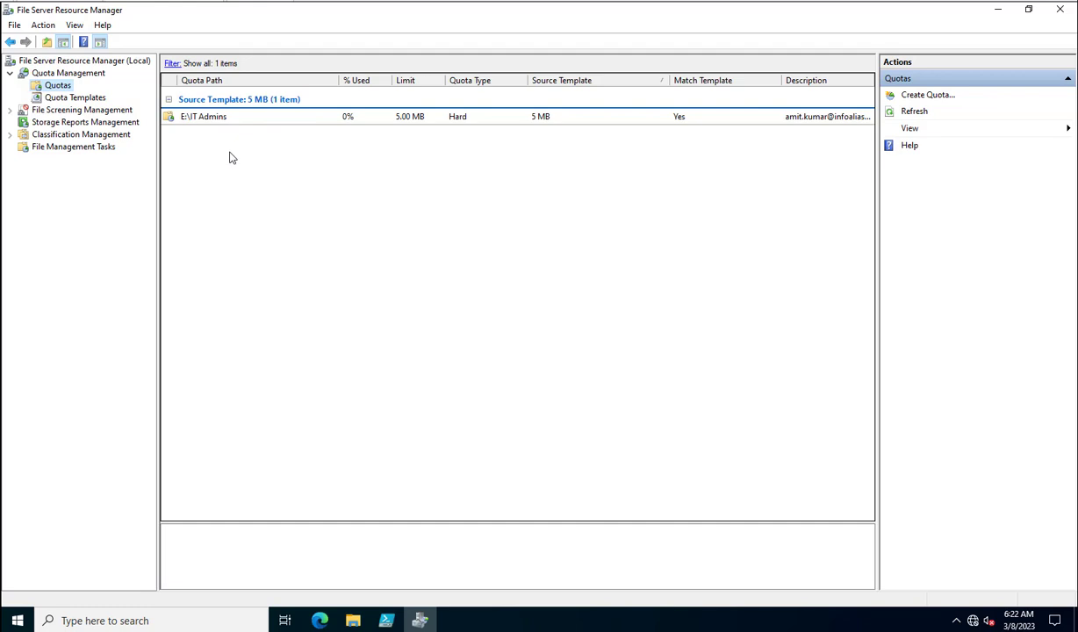
# - Check the new 5 MB entry in Quota Templates, then show the empty File Screens list
pyautogui.click(72, 99)
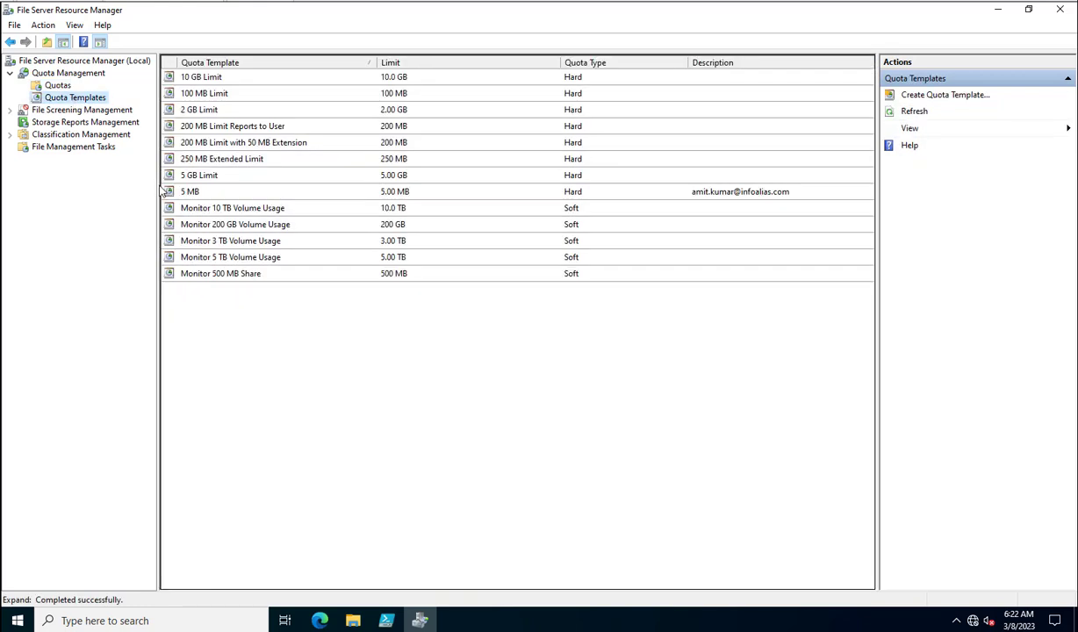
pyautogui.click(188, 193)
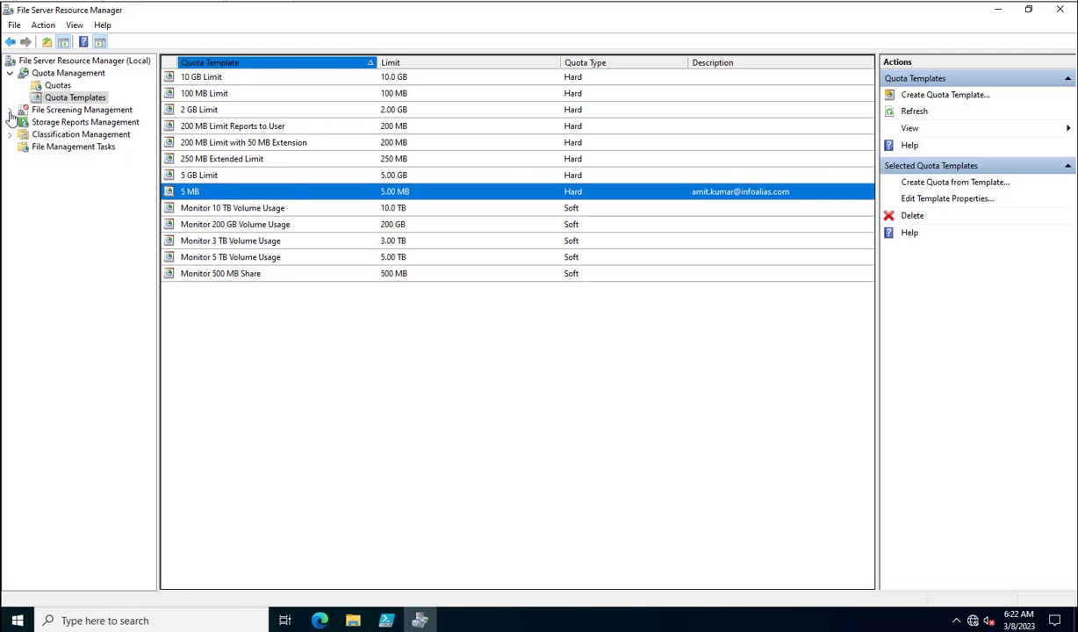
pyautogui.doubleClick(62, 111)
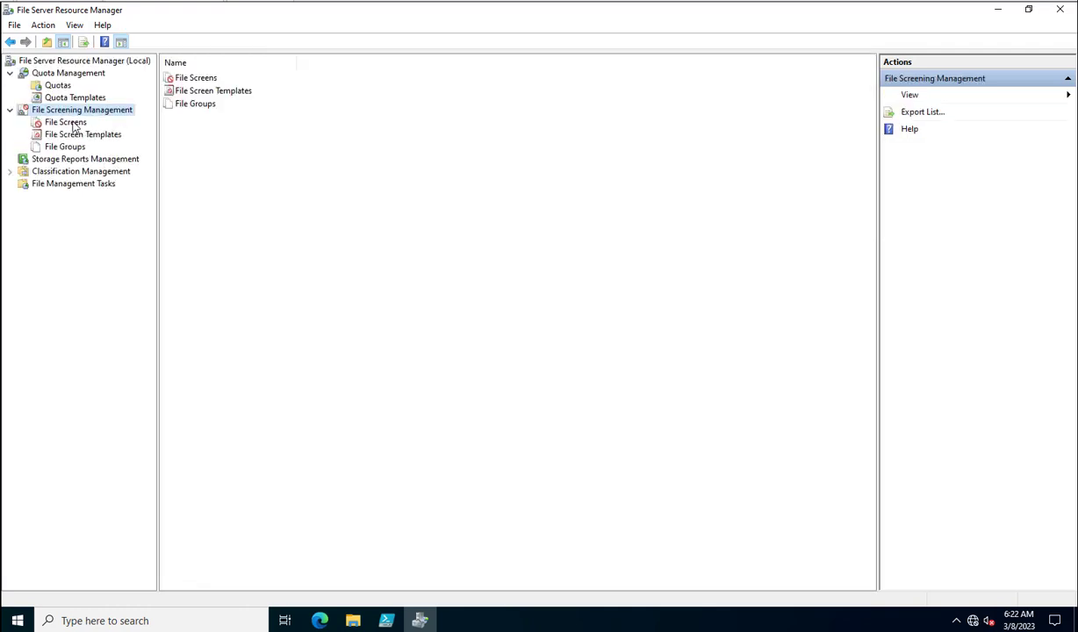
pyautogui.click(68, 126)
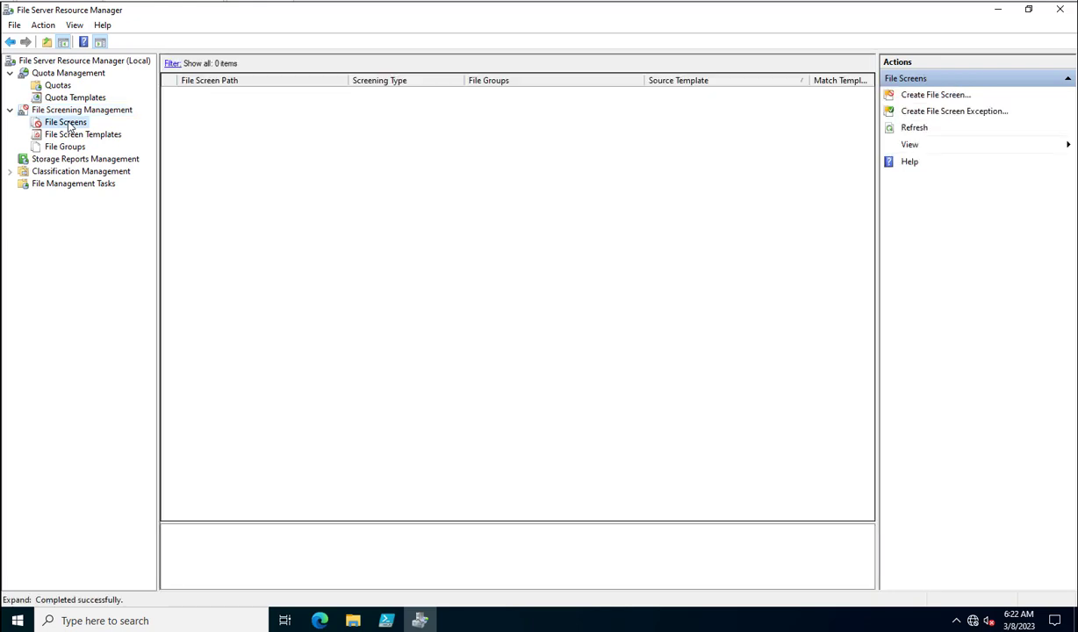
# - Start a new file screen with E:\IT Admins as its path
pyautogui.rightClick(227, 119)
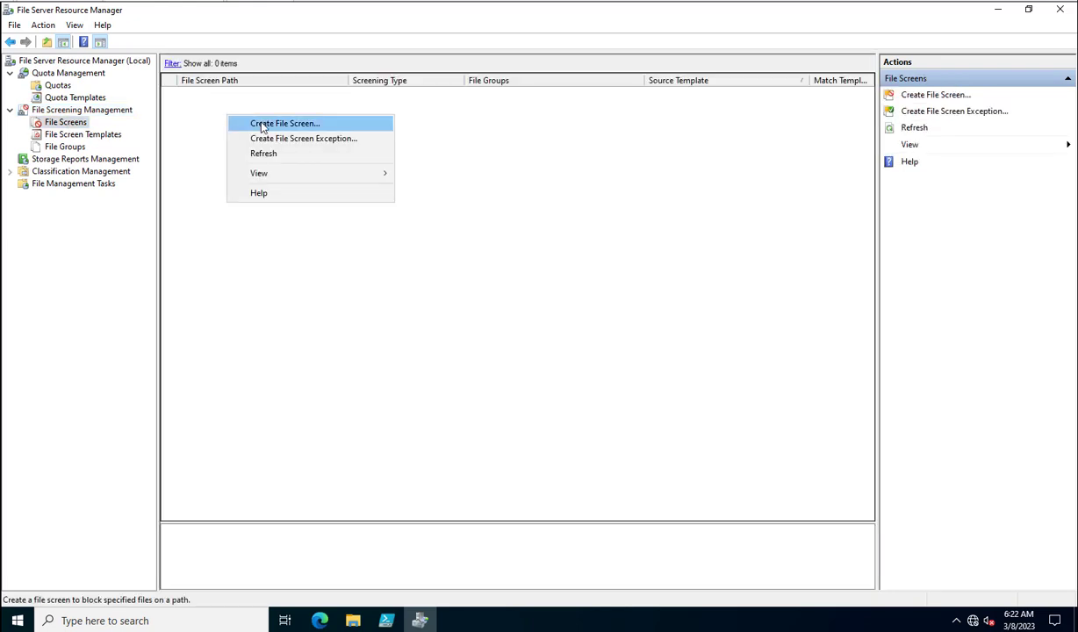
pyautogui.click(266, 129)
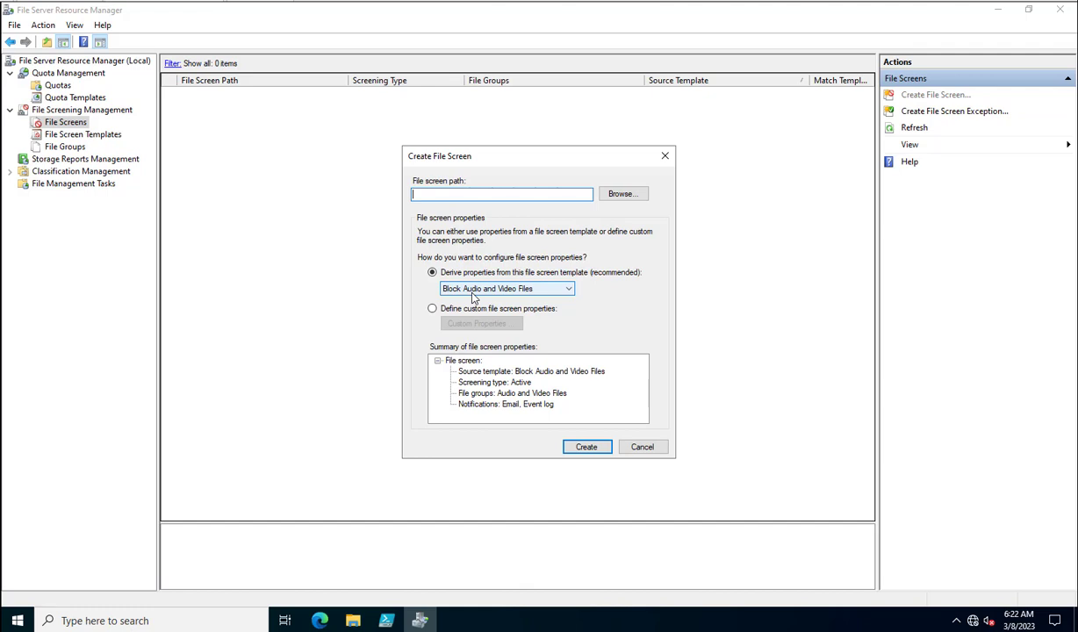
pyautogui.click(621, 193)
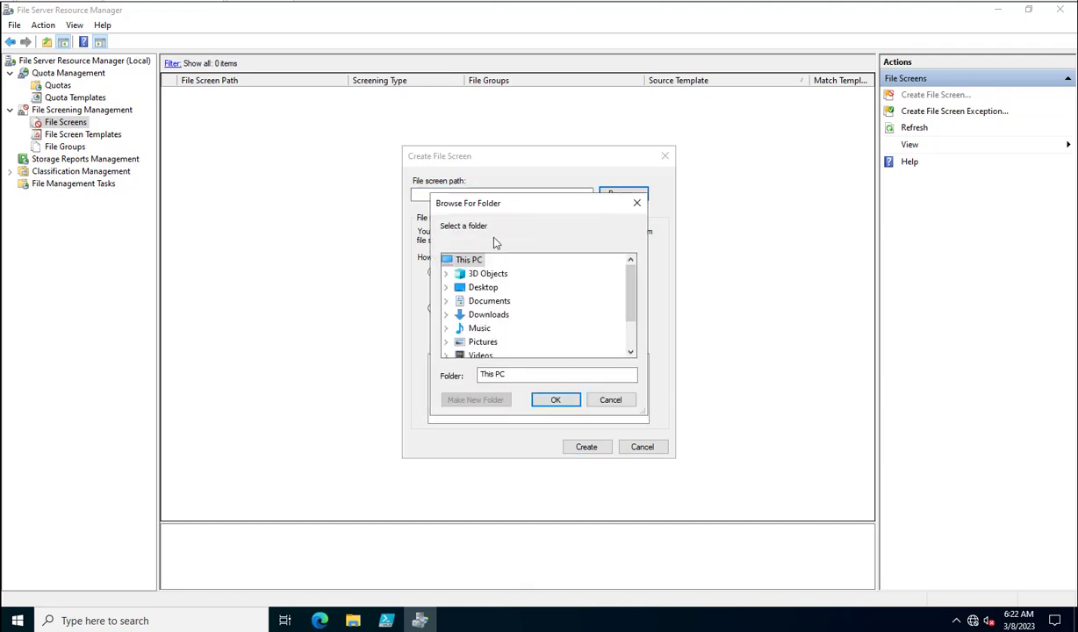
pyautogui.scroll(-1, 463, 326)
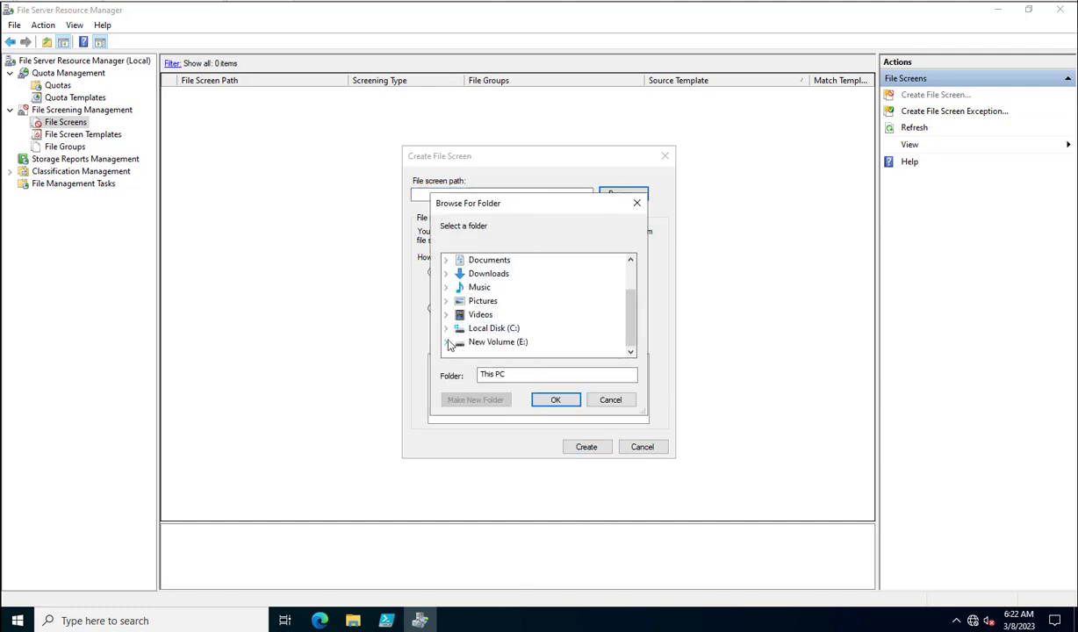
pyautogui.click(445, 342)
pyautogui.click(497, 342)
pyautogui.click(556, 400)
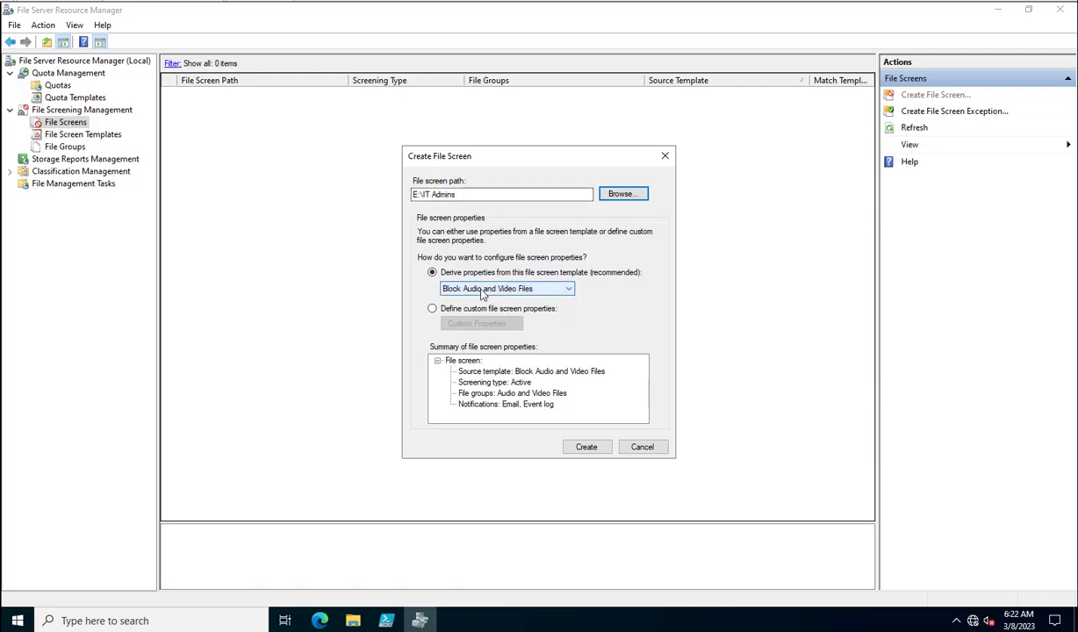
# - Review the file screen templates, then choose to define custom file screen properties
pyautogui.click(482, 290)
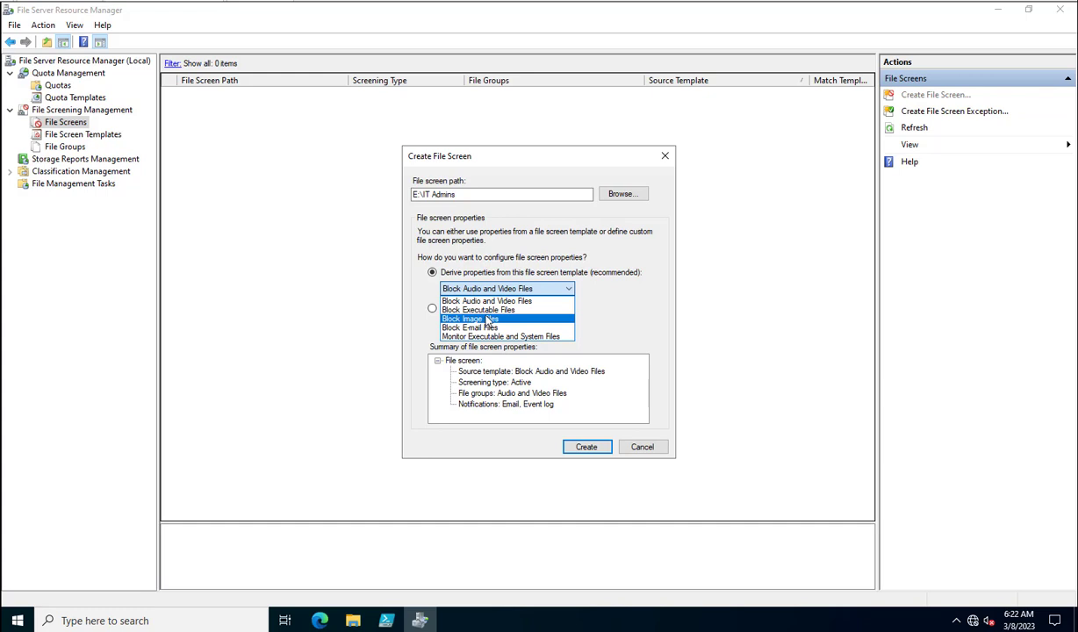
pyautogui.click(618, 312)
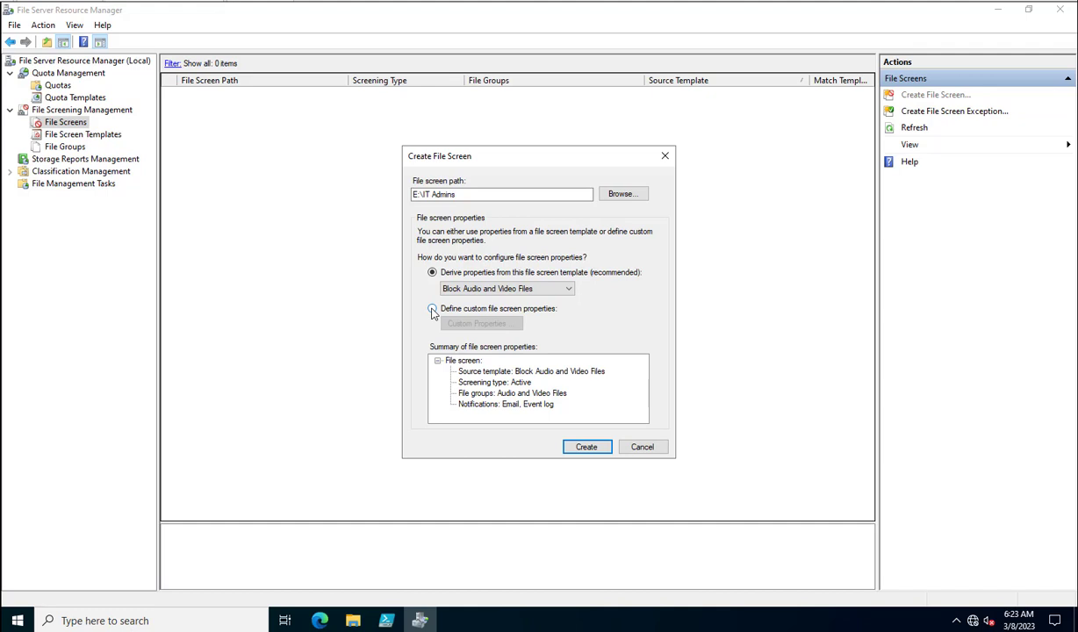
pyautogui.click(433, 309)
# - Open the custom file screen properties and block the Audio and Video Files group
pyautogui.click(465, 324)
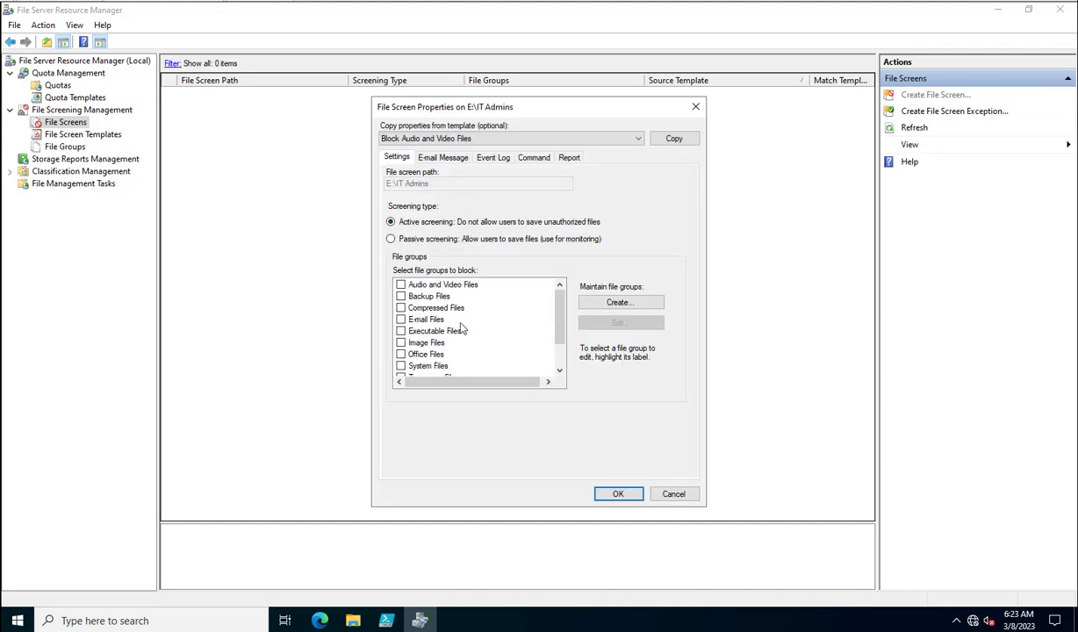
pyautogui.moveTo(458, 115); pyautogui.dragTo(267, 121)
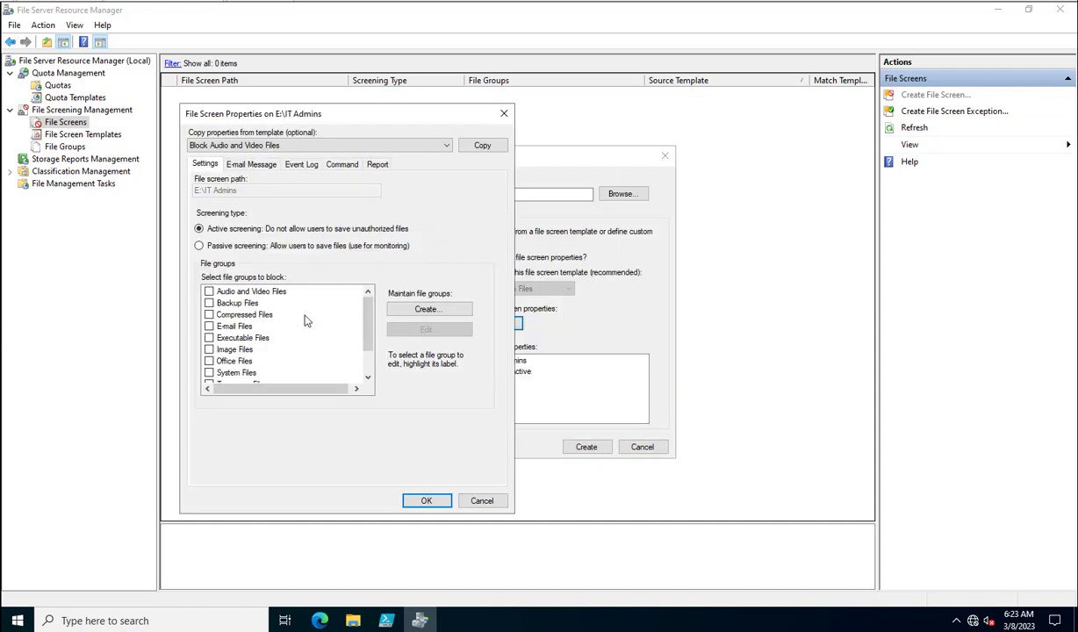
pyautogui.click(255, 169)
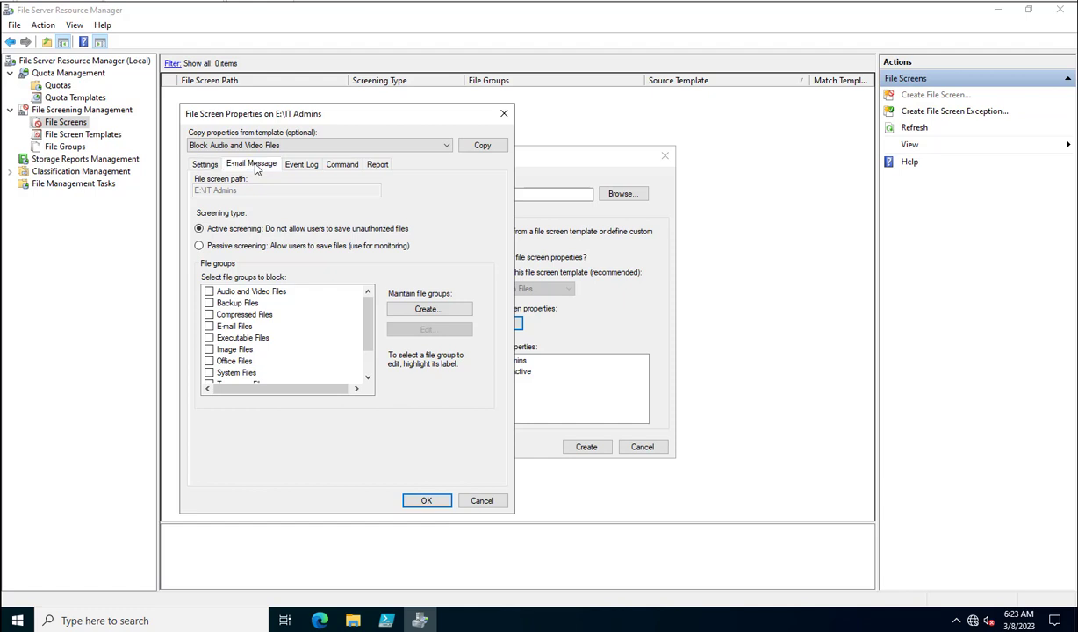
pyautogui.click(618, 359)
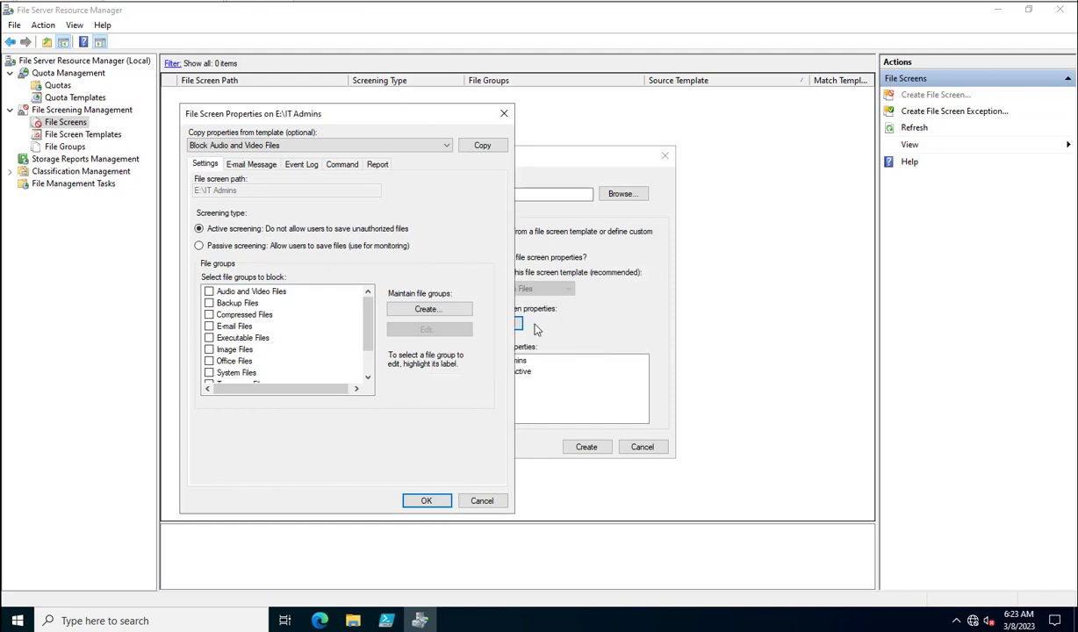
pyautogui.click(209, 292)
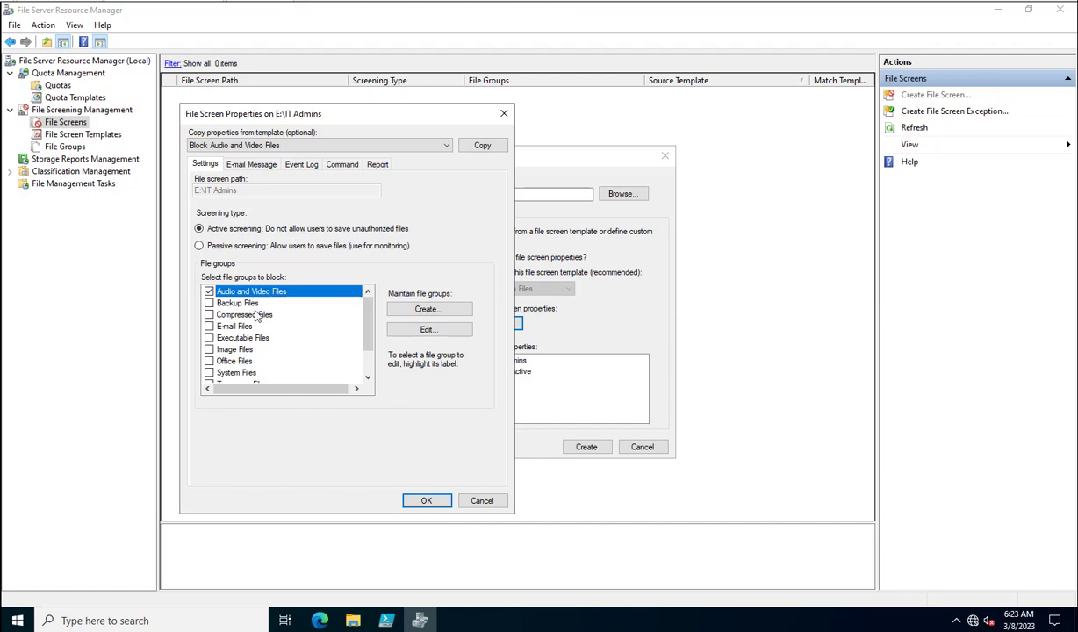
# - Explore the e-mail, event log, command and report settings, leaving e-mail alerts off
pyautogui.click(258, 165)
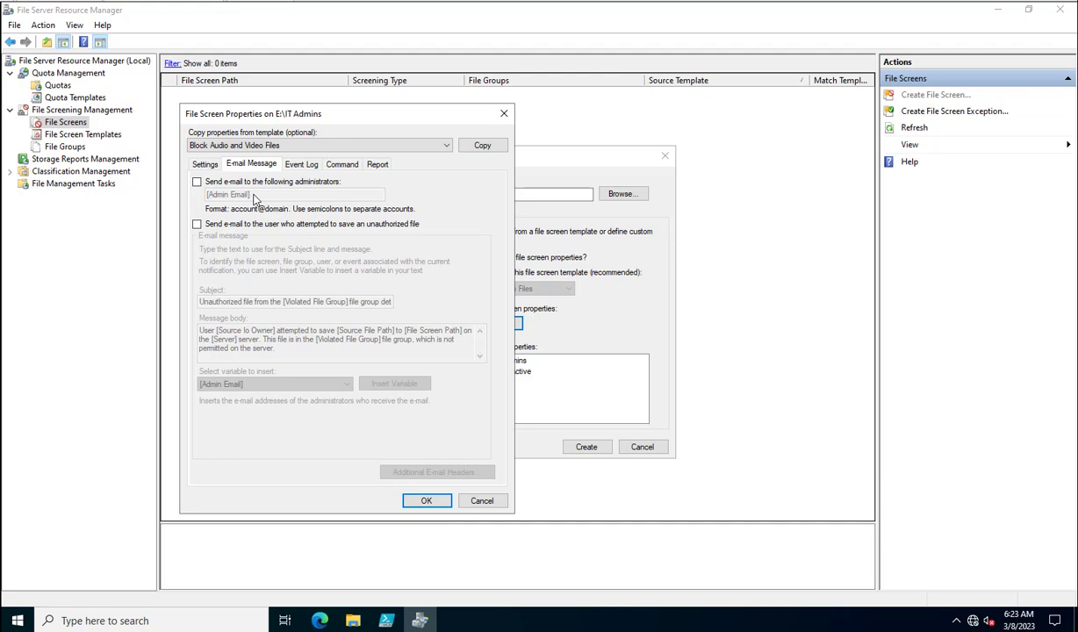
pyautogui.click(196, 183)
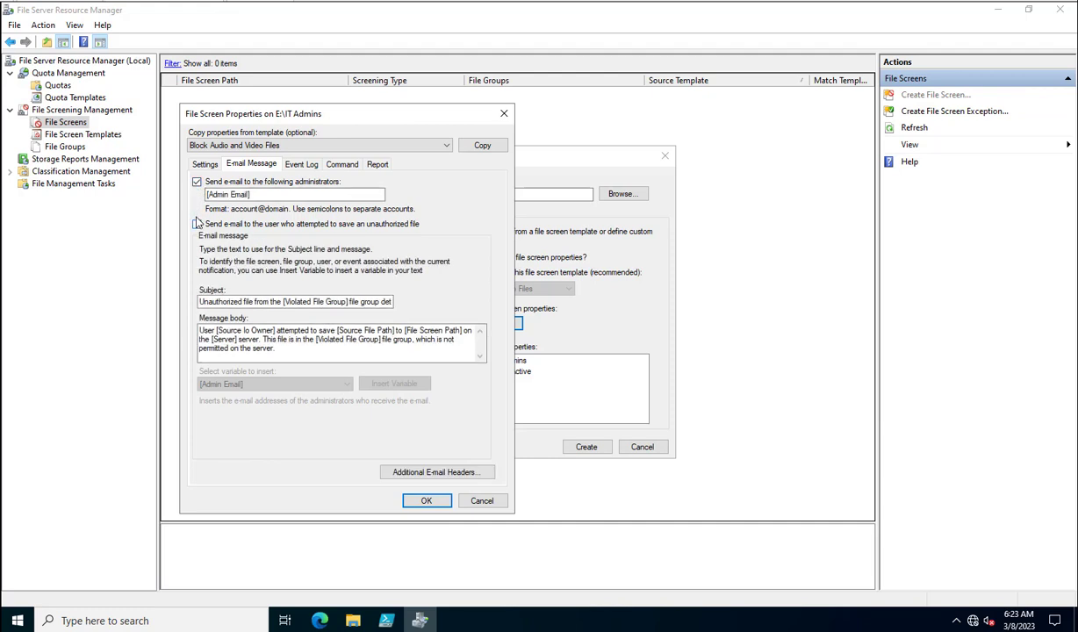
pyautogui.click(257, 195)
pyautogui.click(197, 225)
pyautogui.click(197, 182)
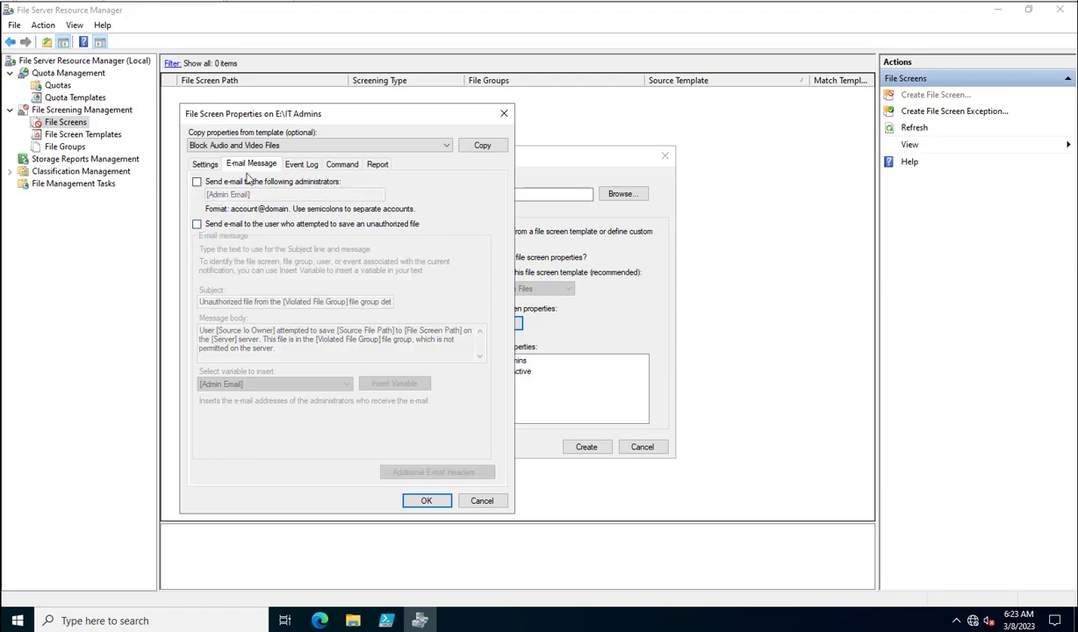
pyautogui.click(301, 166)
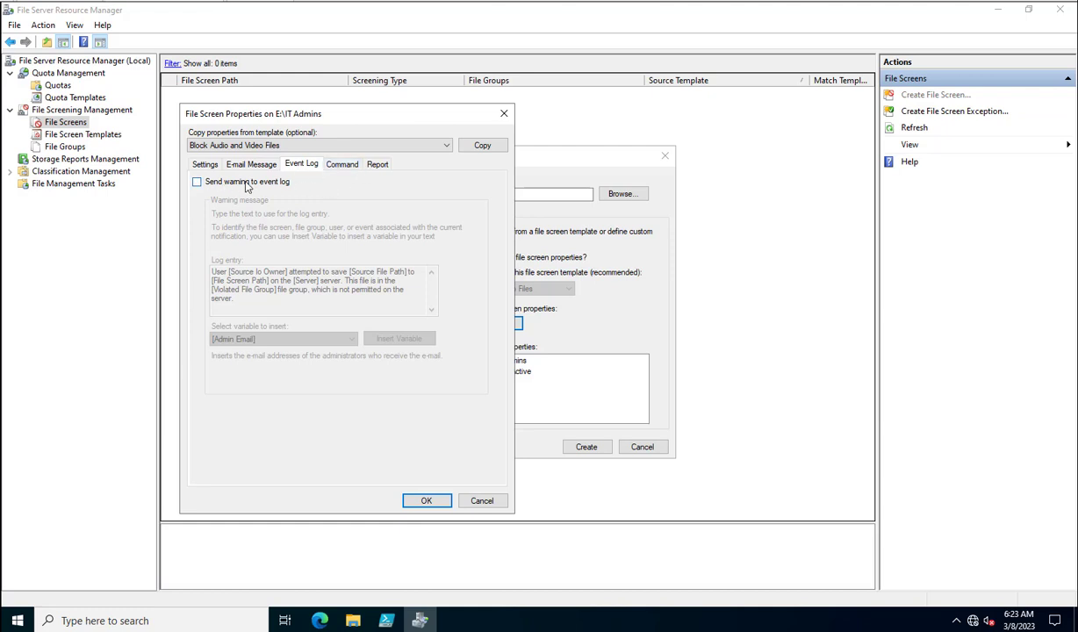
pyautogui.click(332, 166)
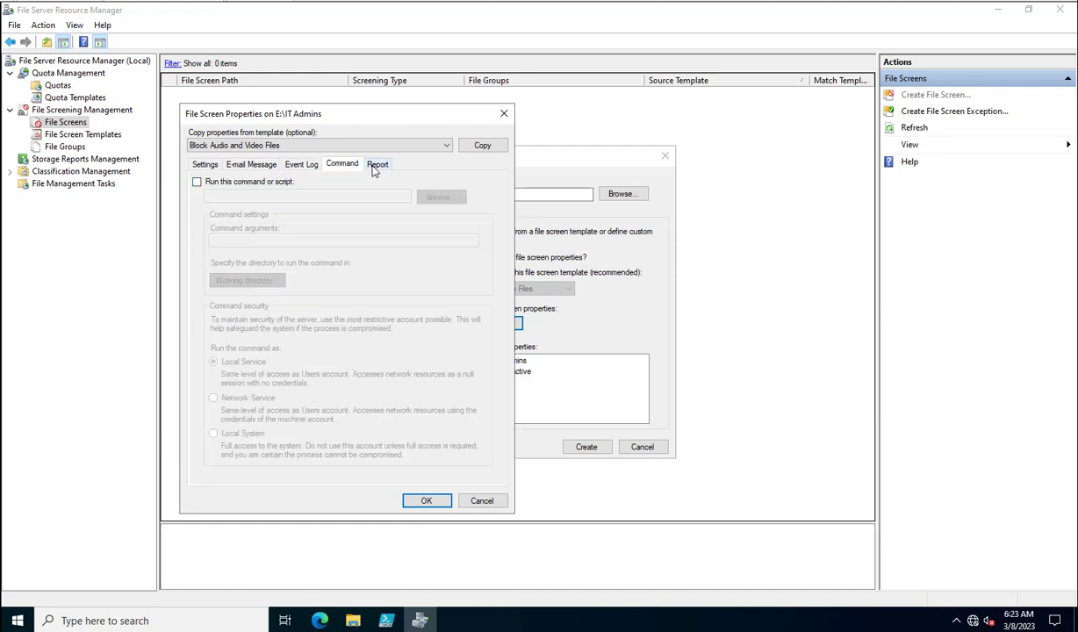
pyautogui.click(375, 166)
pyautogui.click(206, 167)
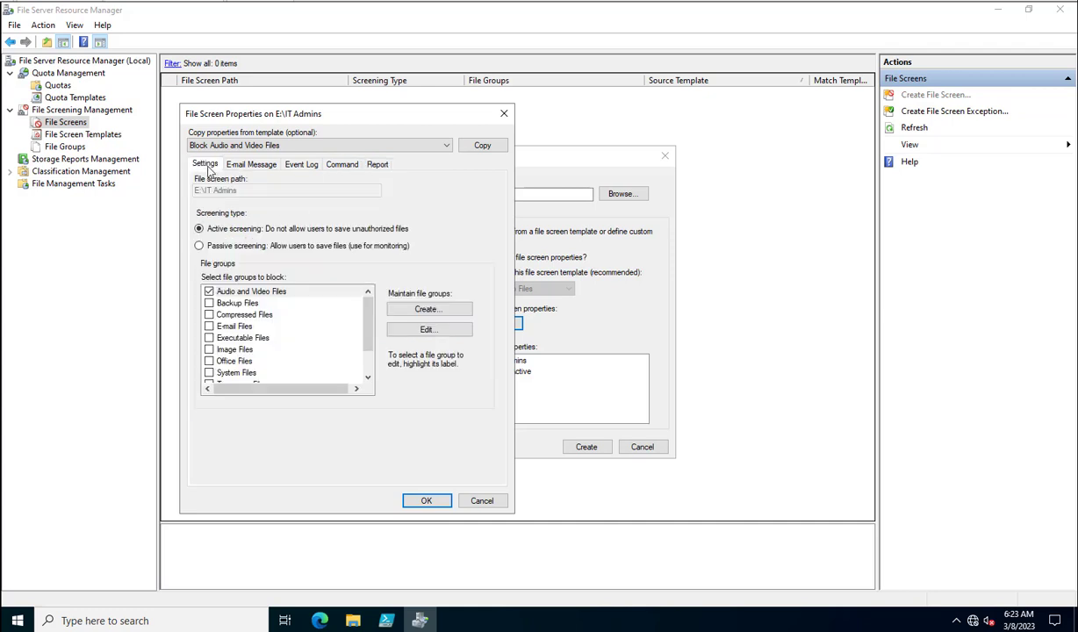
# - Discard the custom properties and create the screen from the Block Executable Files template
pyautogui.click(477, 500)
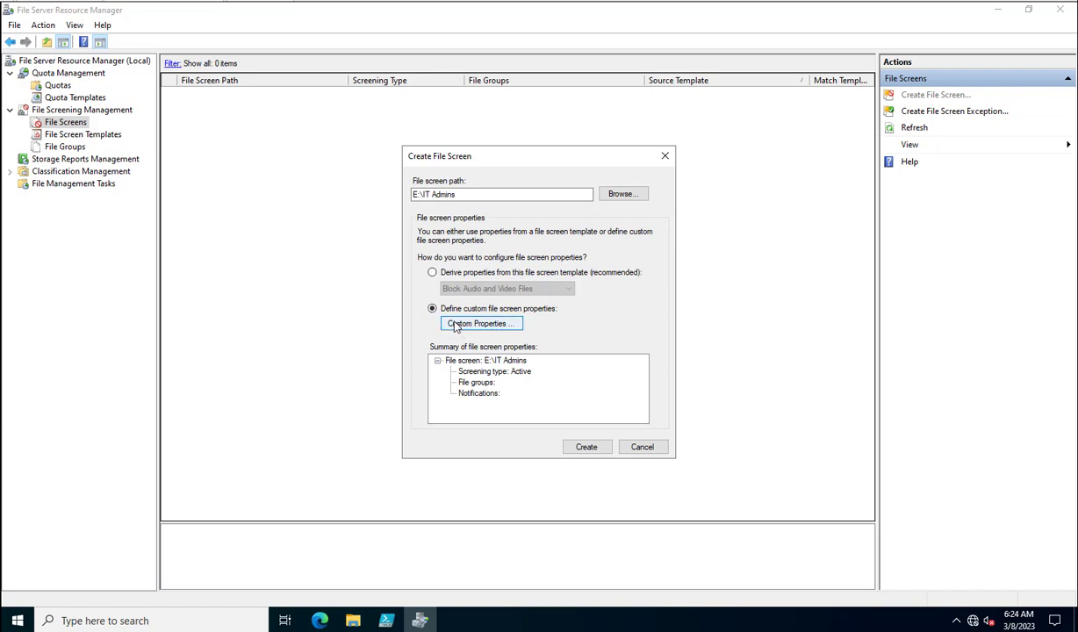
pyautogui.click(432, 275)
pyautogui.click(448, 288)
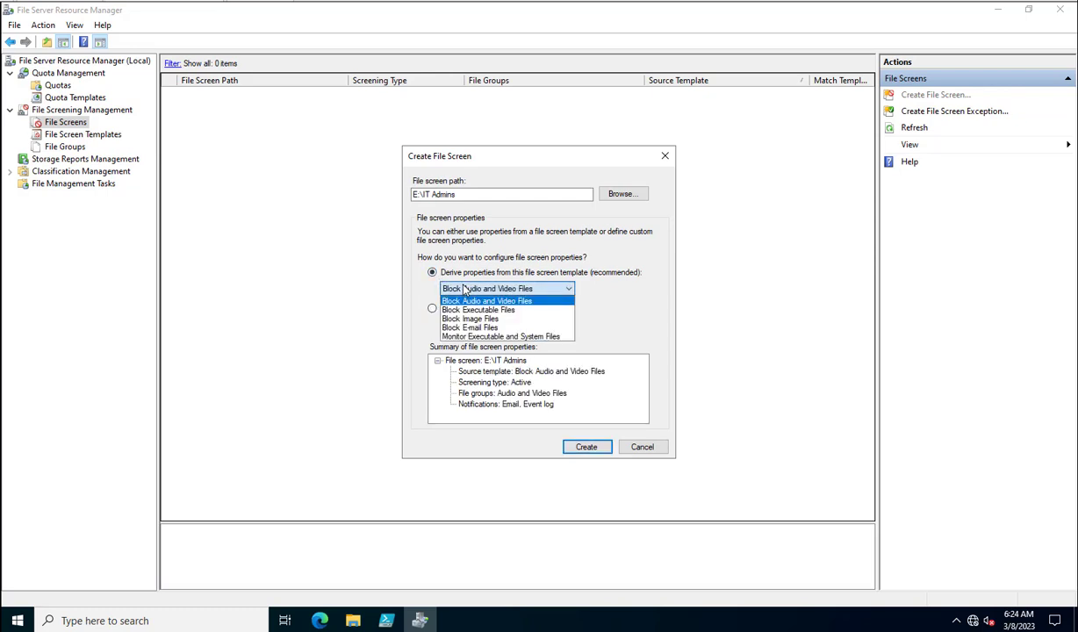
pyautogui.click(465, 310)
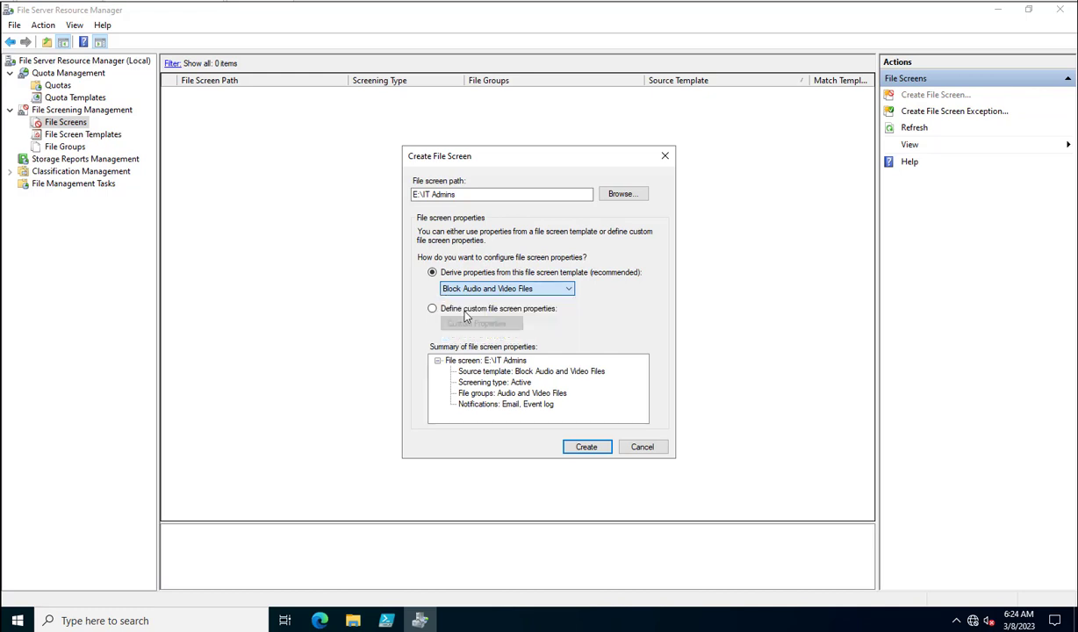
pyautogui.click(586, 449)
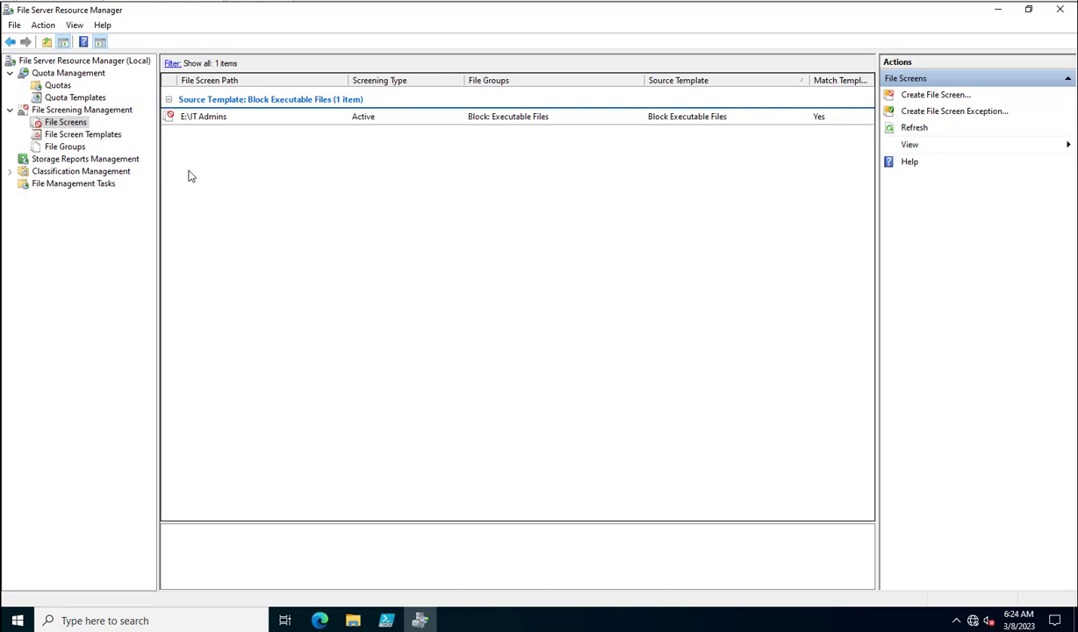
# - View the file screen templates, then bring up the Storage Reports Management options
pyautogui.click(79, 134)
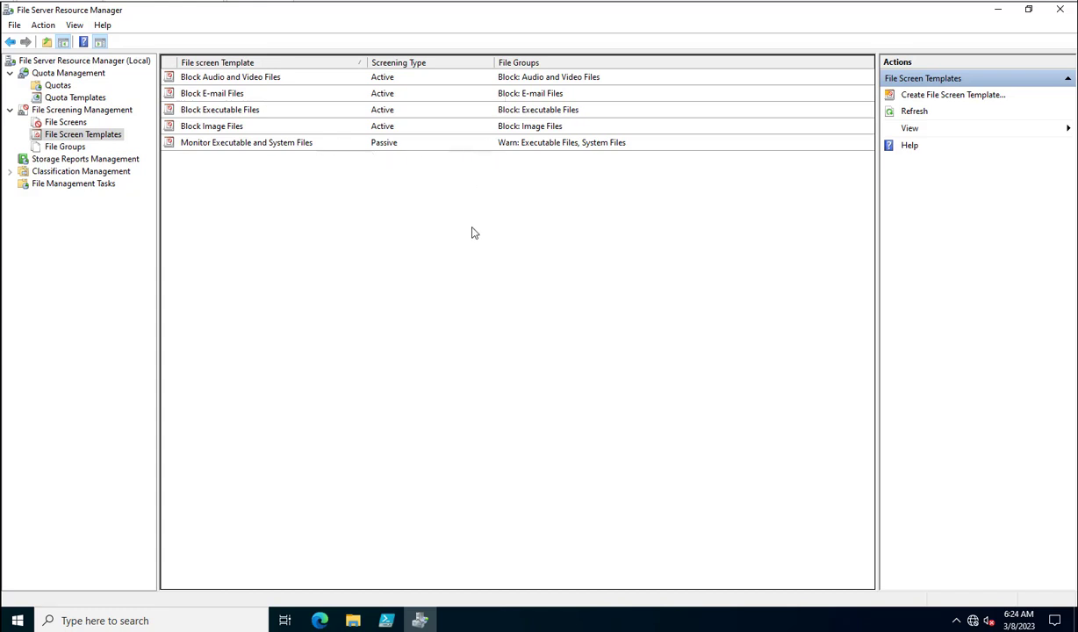
pyautogui.click(70, 160)
pyautogui.rightClick(64, 161)
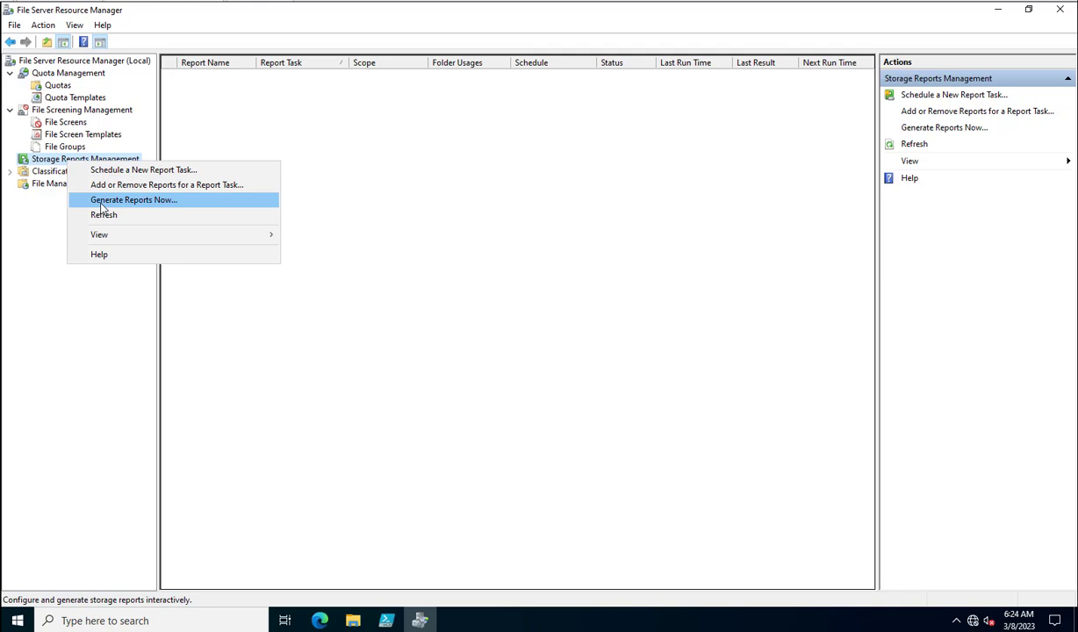
# - Open Generate Reports Now settings, tick Duplicate Files, then close them without saving
pyautogui.click(102, 203)
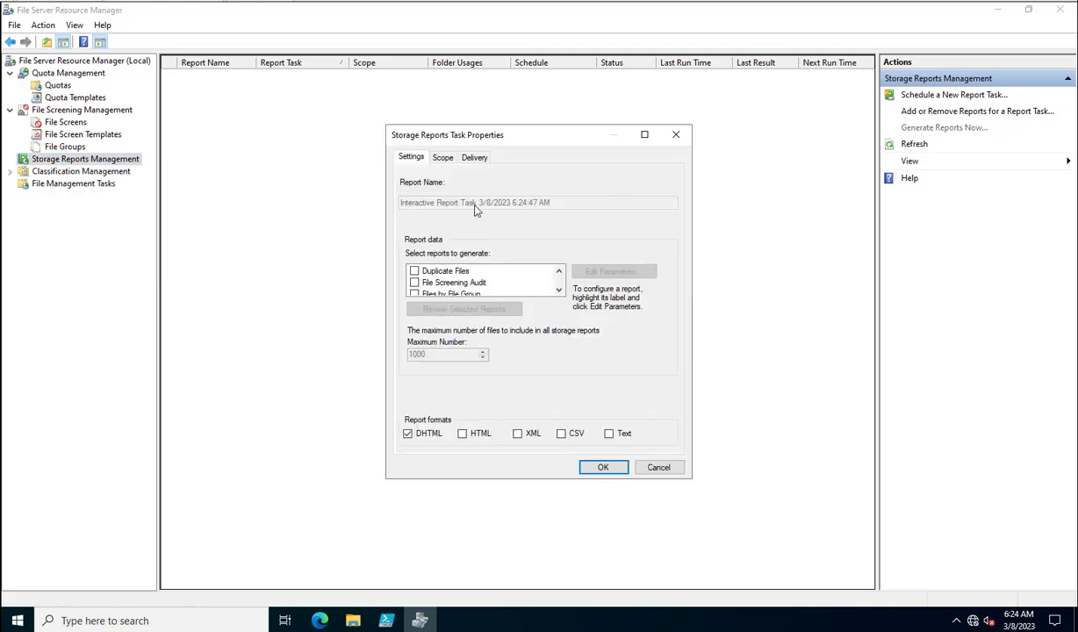
pyautogui.moveTo(459, 140); pyautogui.dragTo(276, 138)
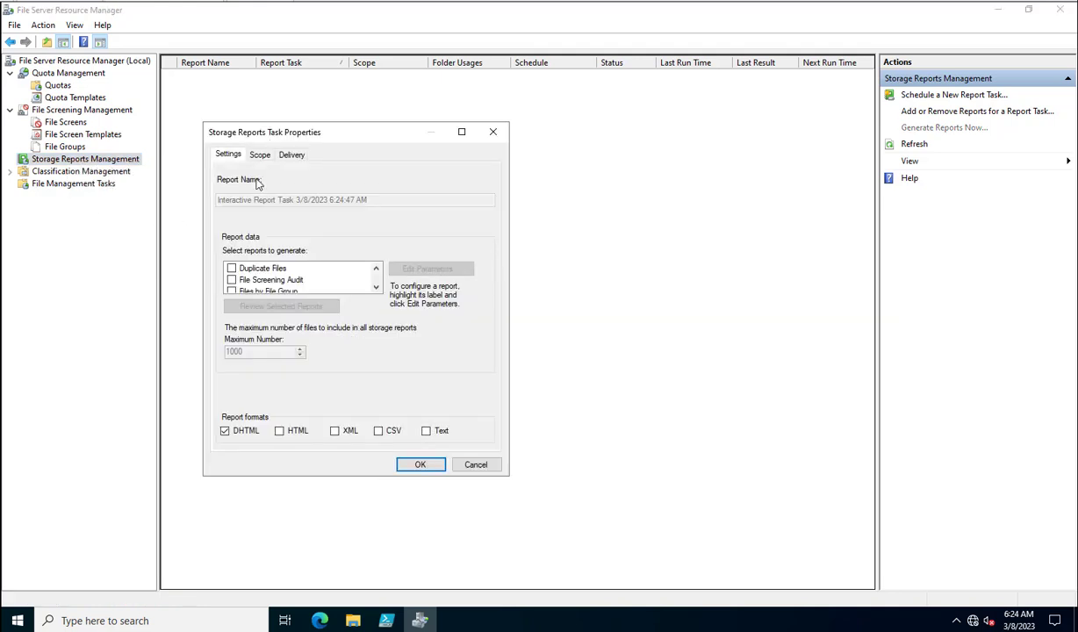
pyautogui.click(231, 268)
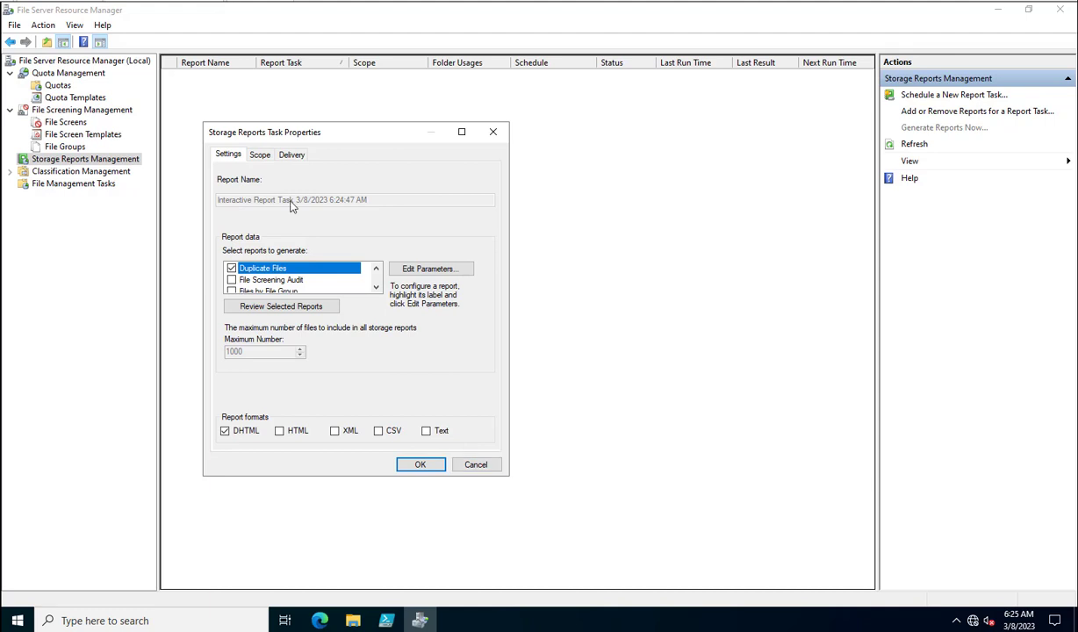
pyautogui.click(478, 465)
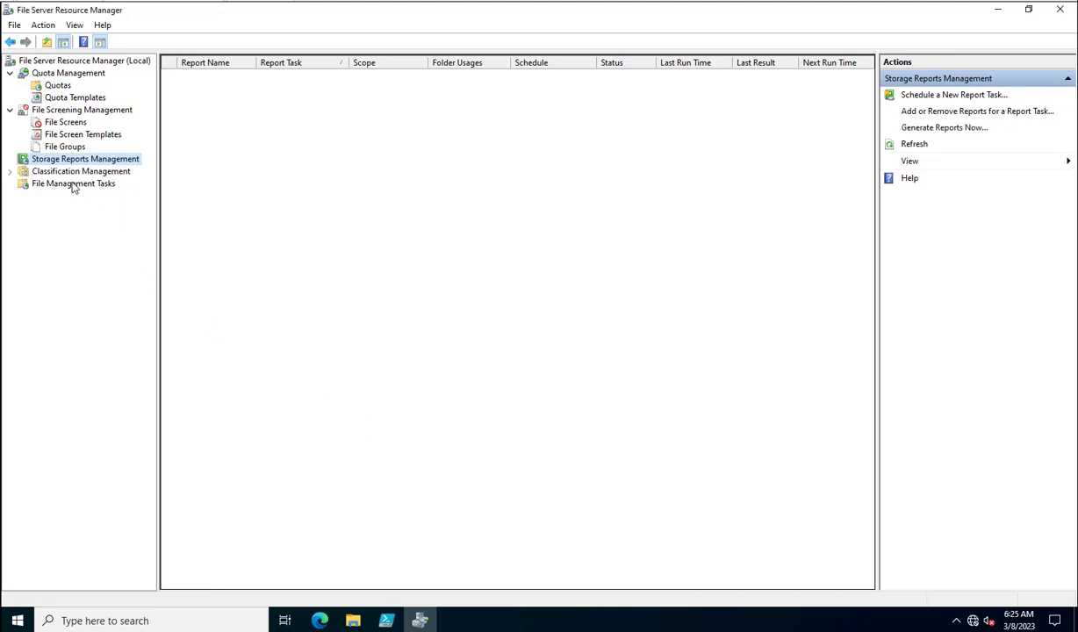
# - Begin creating a new task under File Management Tasks
pyautogui.click(70, 180)
pyautogui.rightClick(71, 181)
pyautogui.click(97, 192)
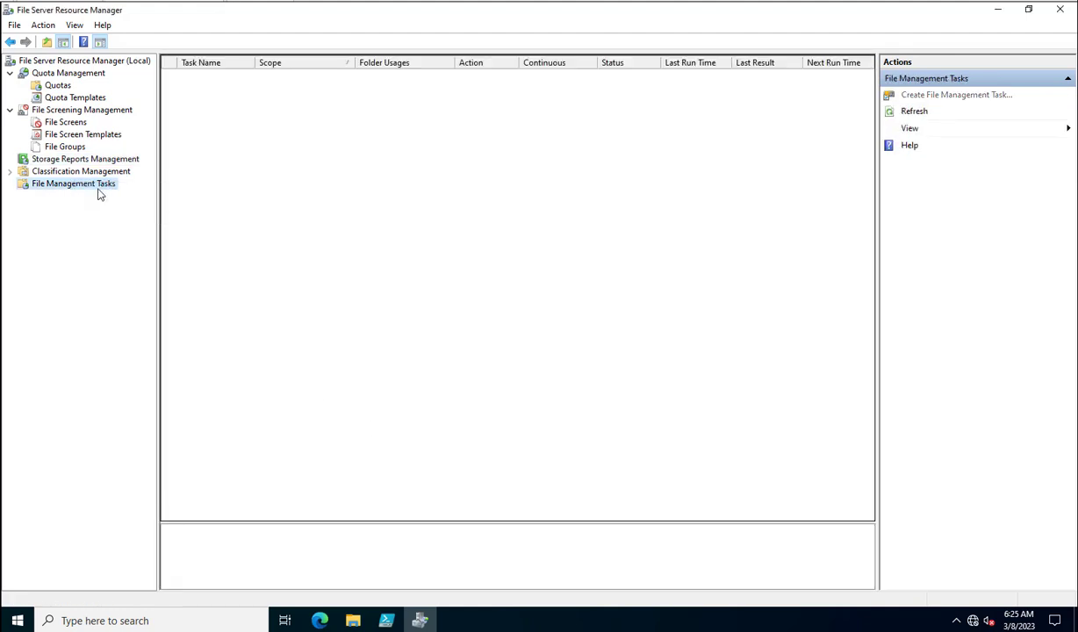
# - Name the new task 'File Management Task' and review its scope settings
pyautogui.moveTo(439, 121); pyautogui.dragTo(203, 149)
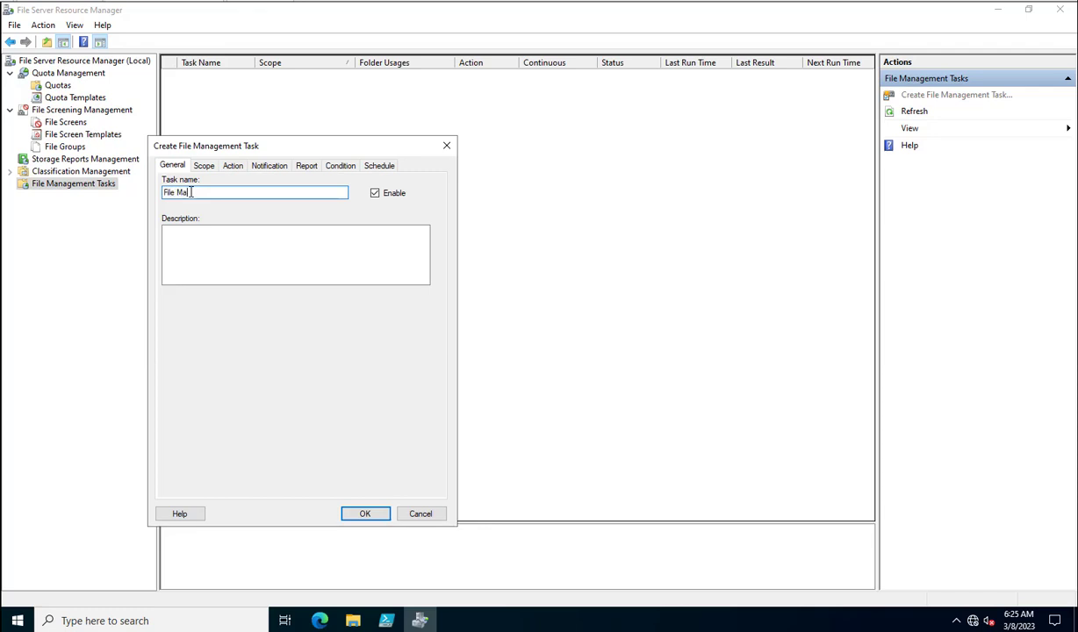
pyautogui.write('ask')
pyautogui.click(202, 166)
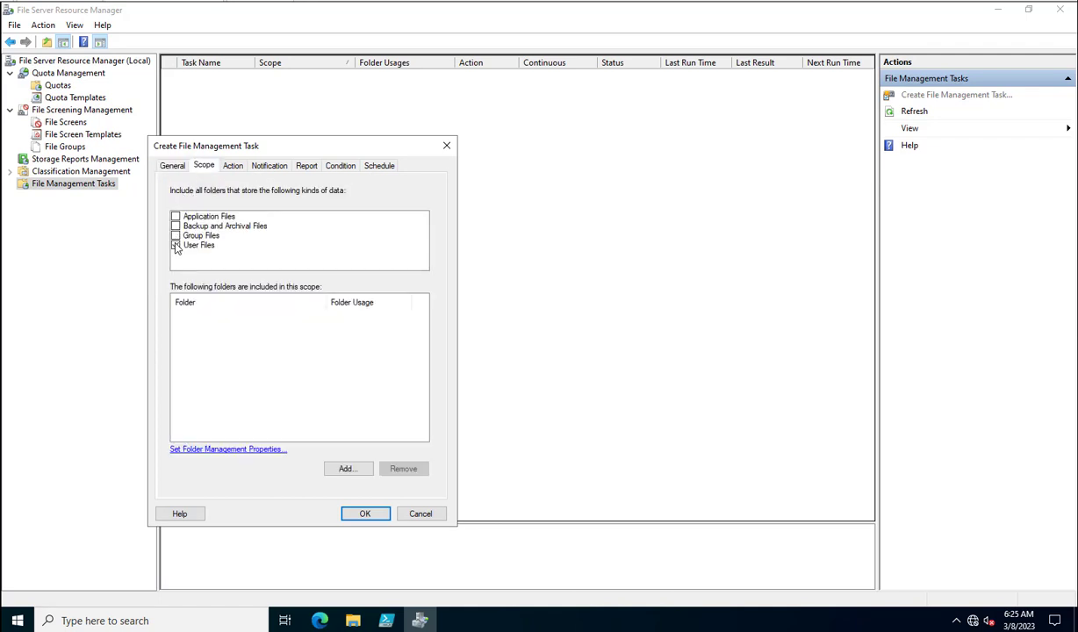
# - Set the file expiration directory to E:\IT Admins on the Action tab
pyautogui.click(225, 165)
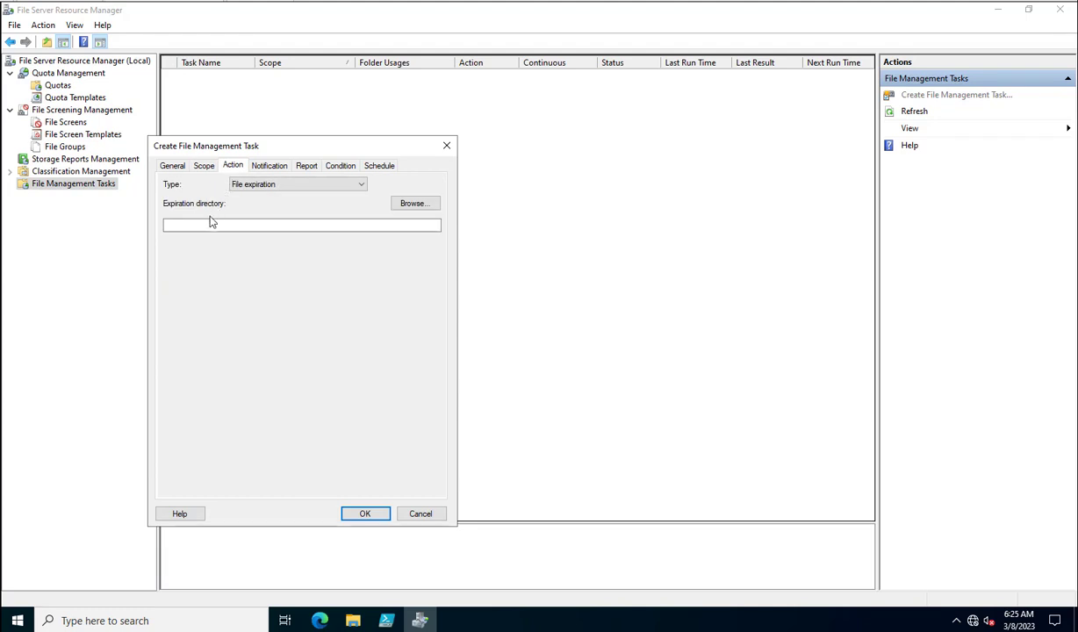
pyautogui.click(409, 204)
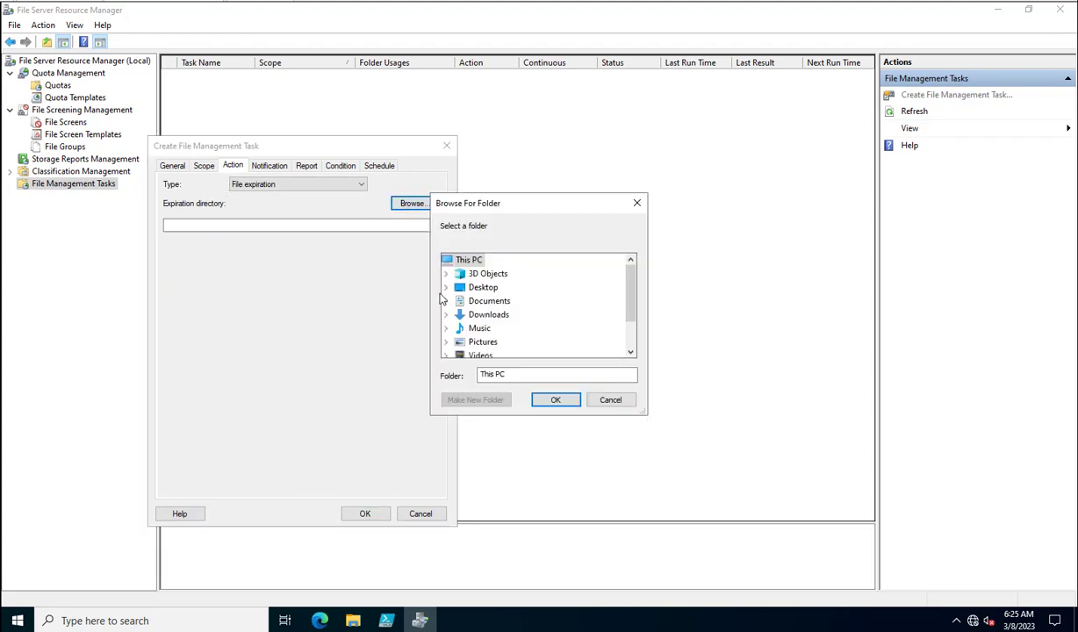
pyautogui.scroll(-1, 443, 347)
pyautogui.click(447, 342)
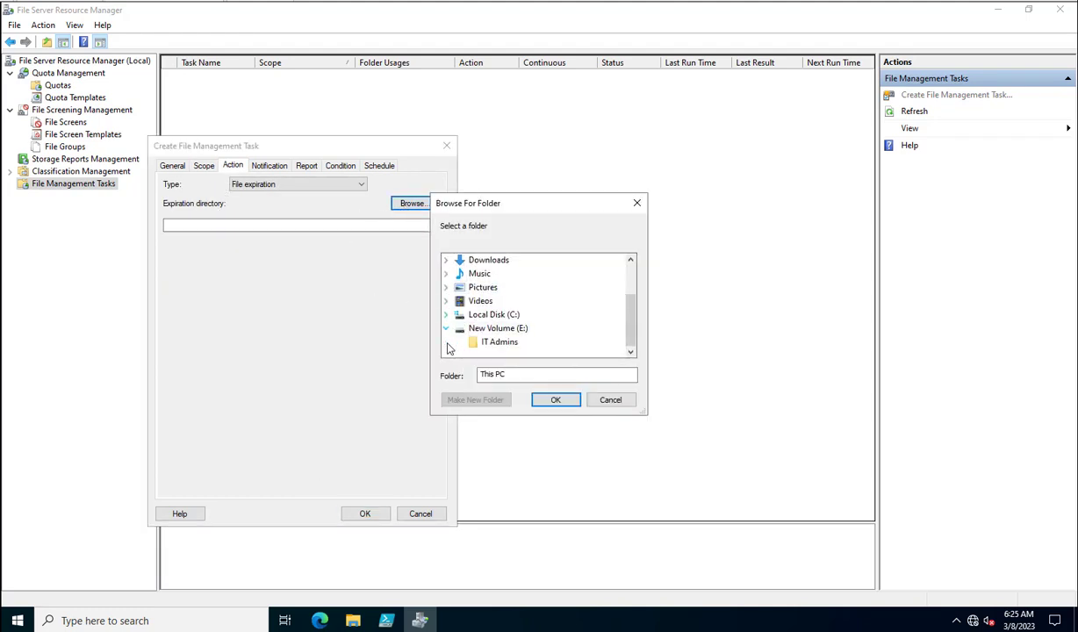
pyautogui.click(489, 342)
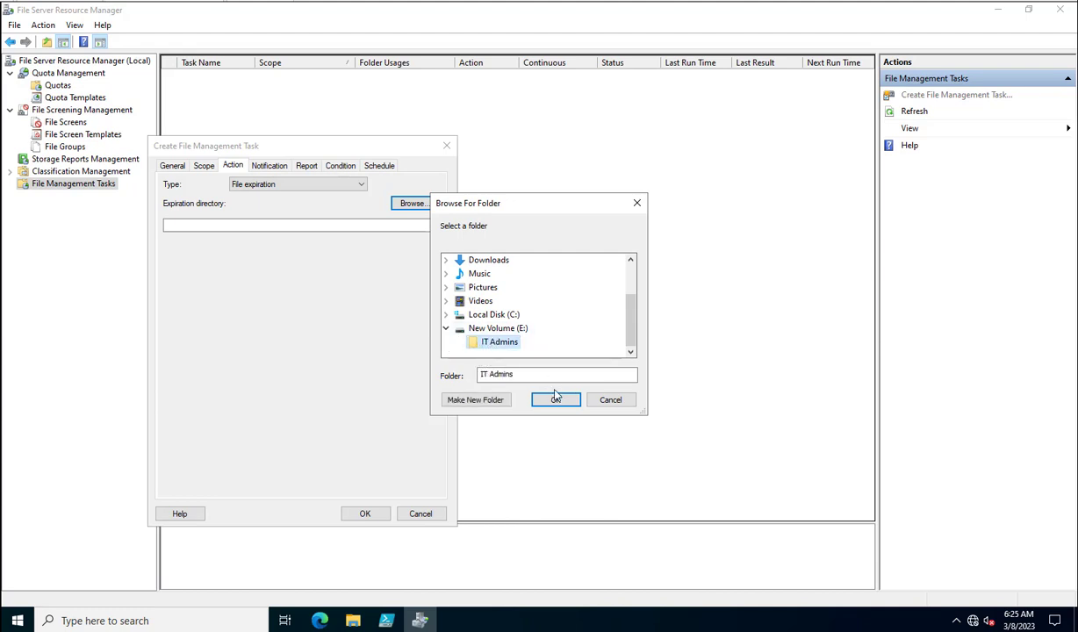
pyautogui.click(556, 400)
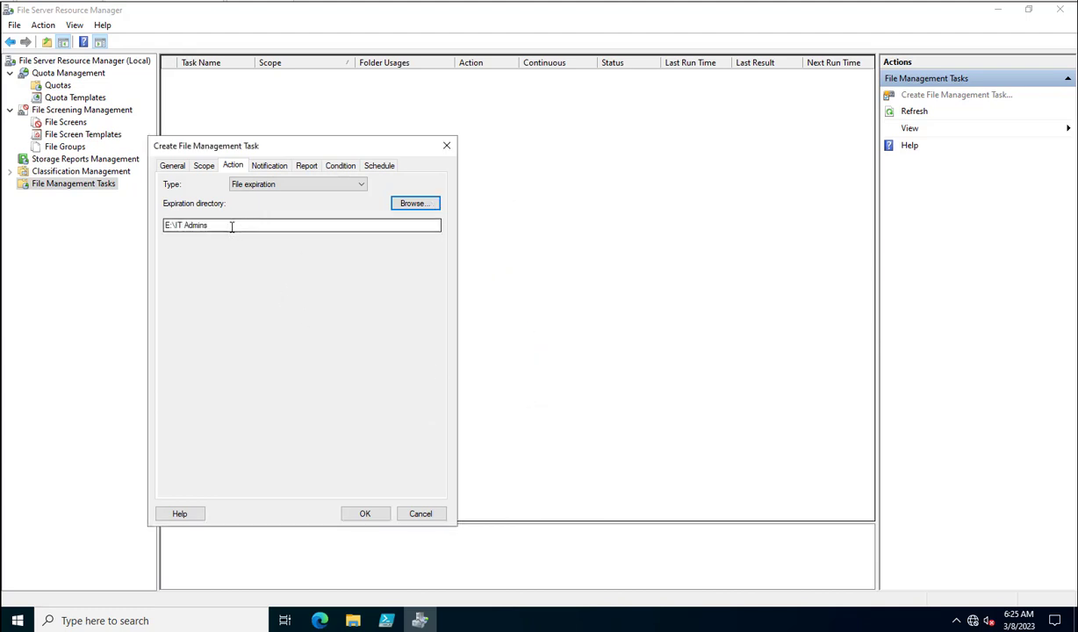
pyautogui.moveTo(232, 227); pyautogui.dragTo(113, 229)
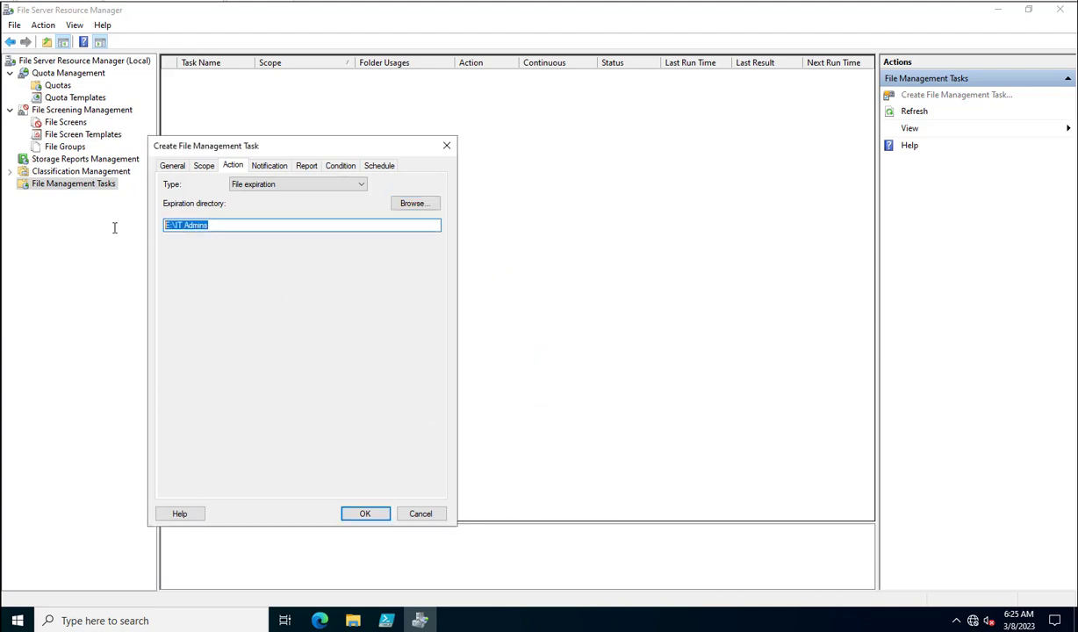
pyautogui.click(270, 166)
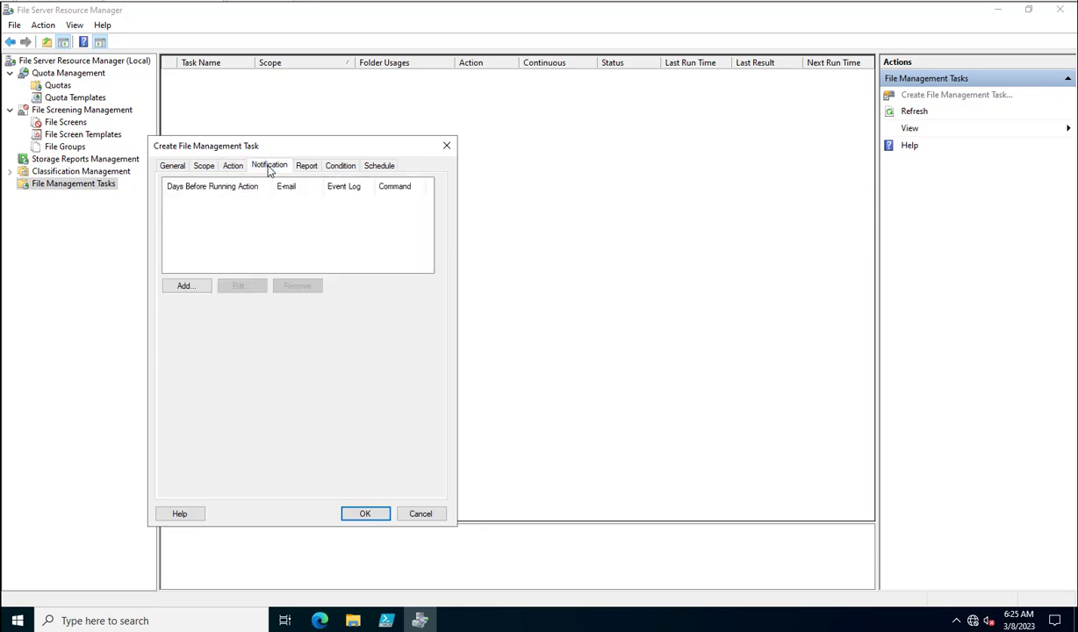
# - Try adding a notification, discard it, and review the logging and report options
pyautogui.click(186, 287)
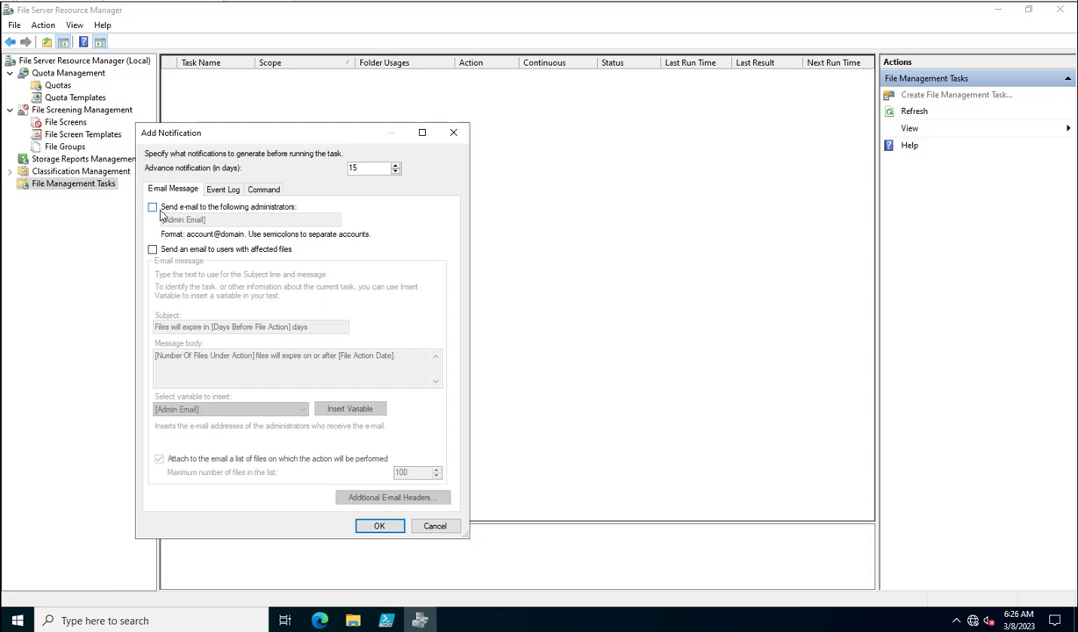
pyautogui.click(430, 526)
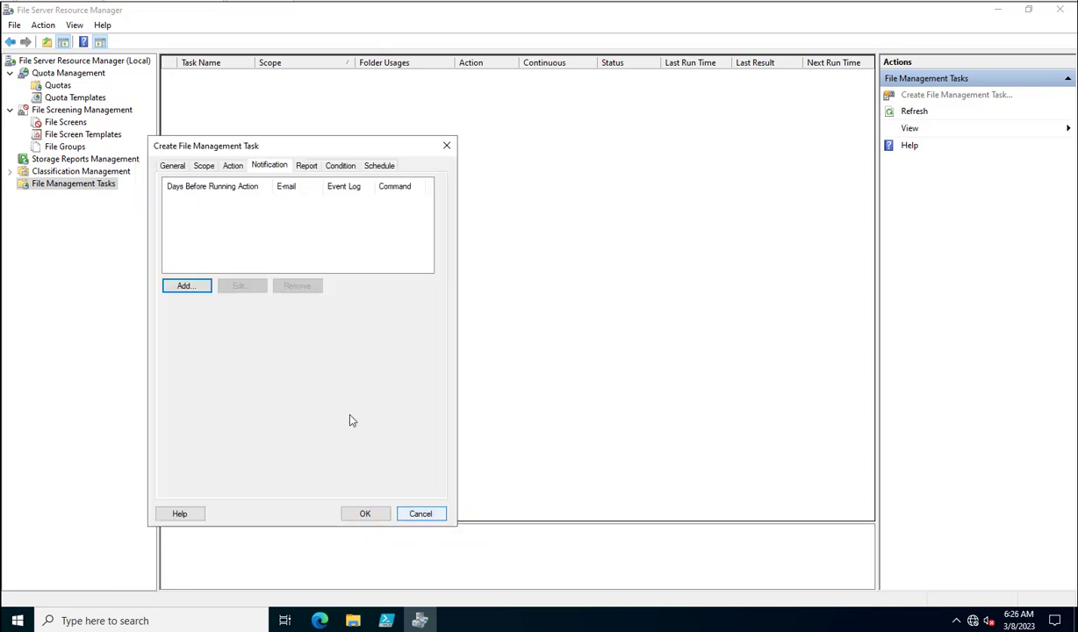
pyautogui.click(306, 167)
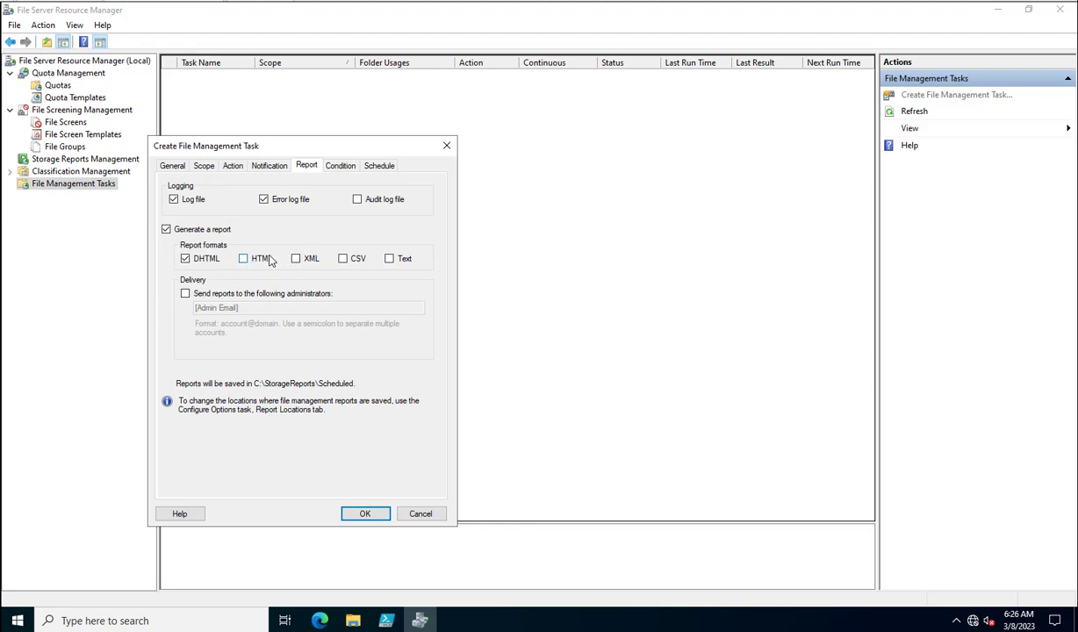
# - Explore file conditions, toggling the creation-age condition and enabling file name pattern filtering
pyautogui.click(342, 167)
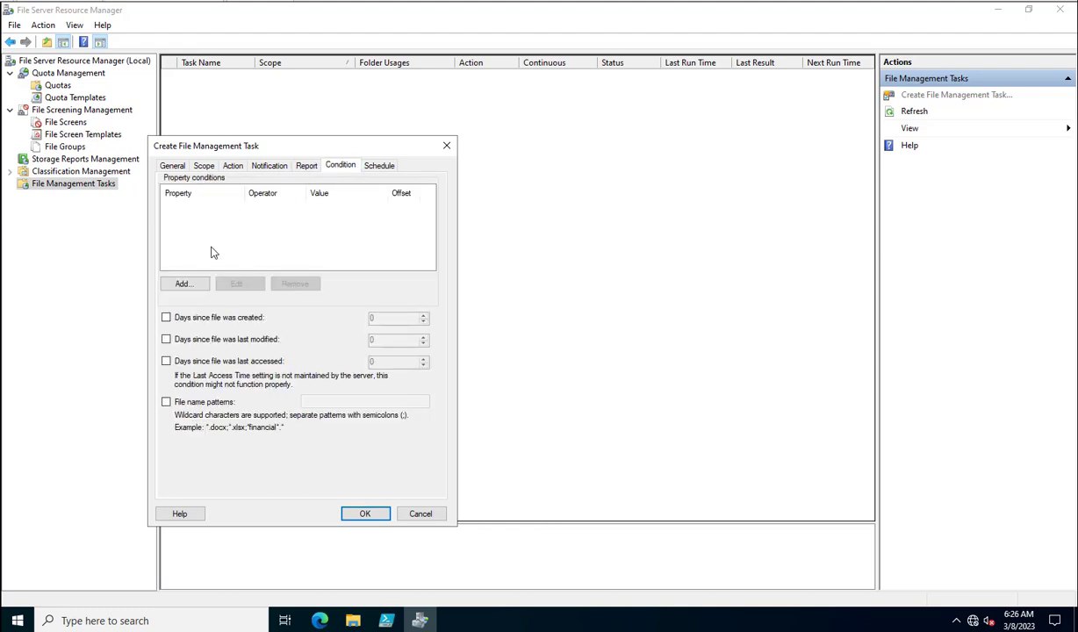
pyautogui.click(166, 319)
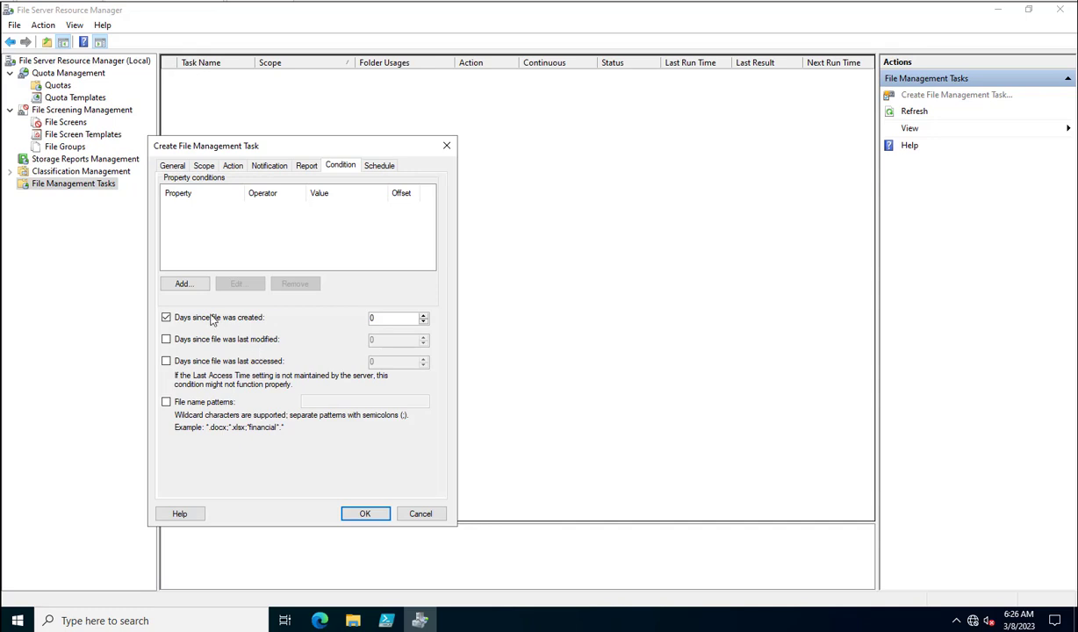
pyautogui.click(167, 319)
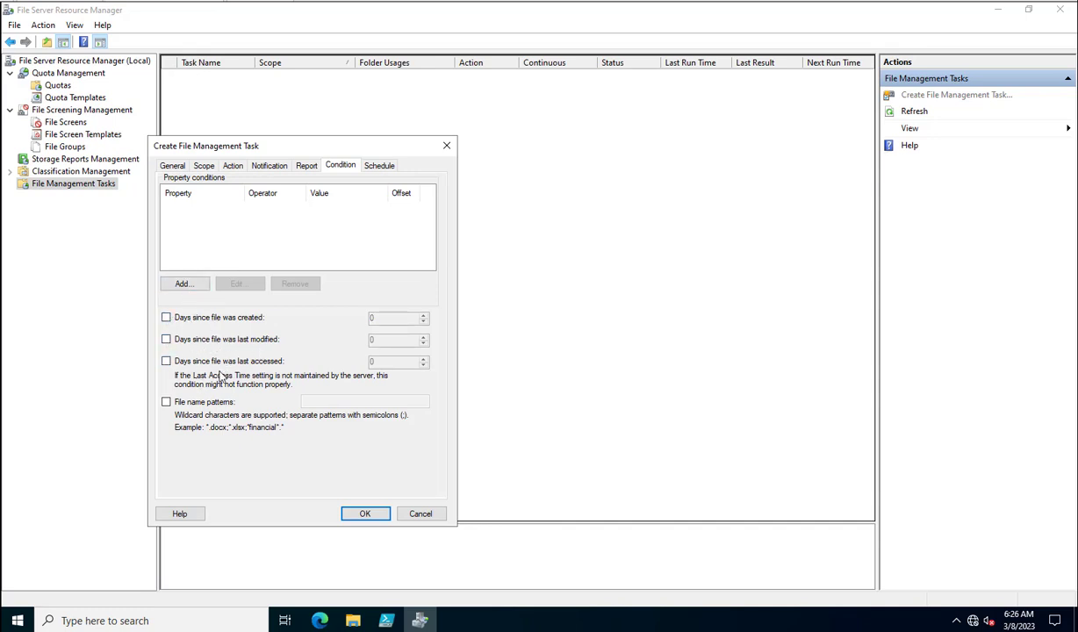
pyautogui.click(167, 403)
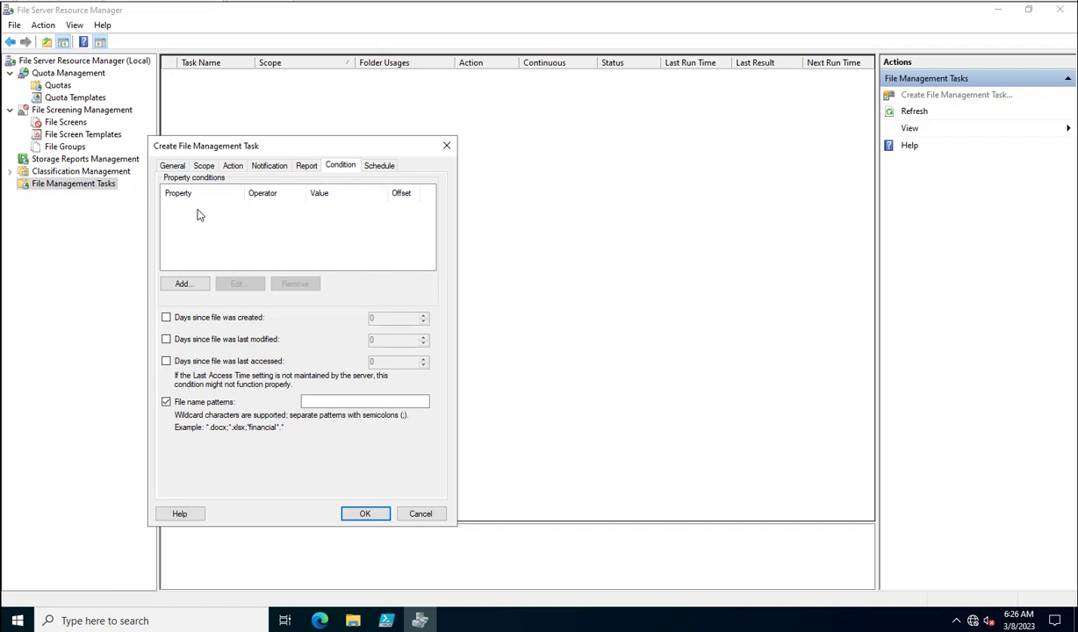
# - Review the schedule, dismiss the missing schedule day errors, and cancel the task
pyautogui.click(379, 166)
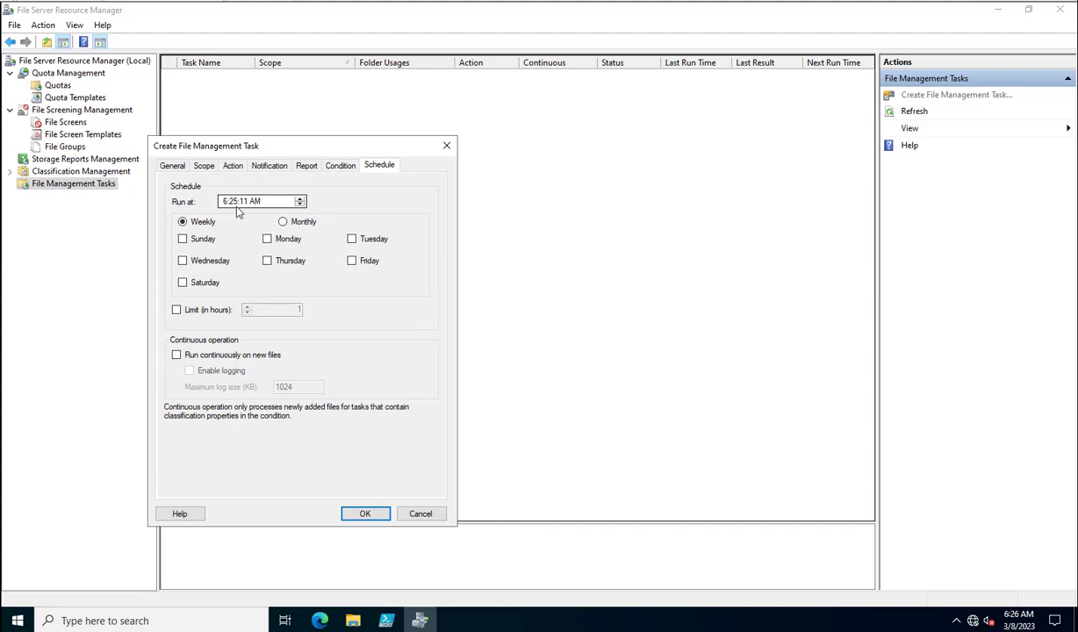
pyautogui.click(325, 169)
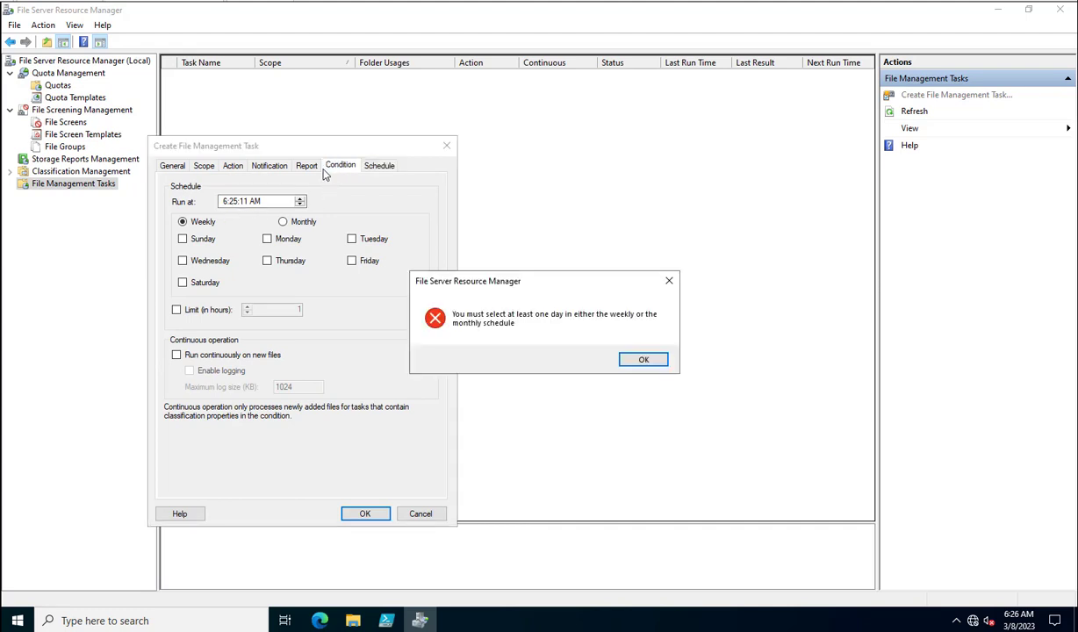
pyautogui.click(639, 358)
pyautogui.click(262, 168)
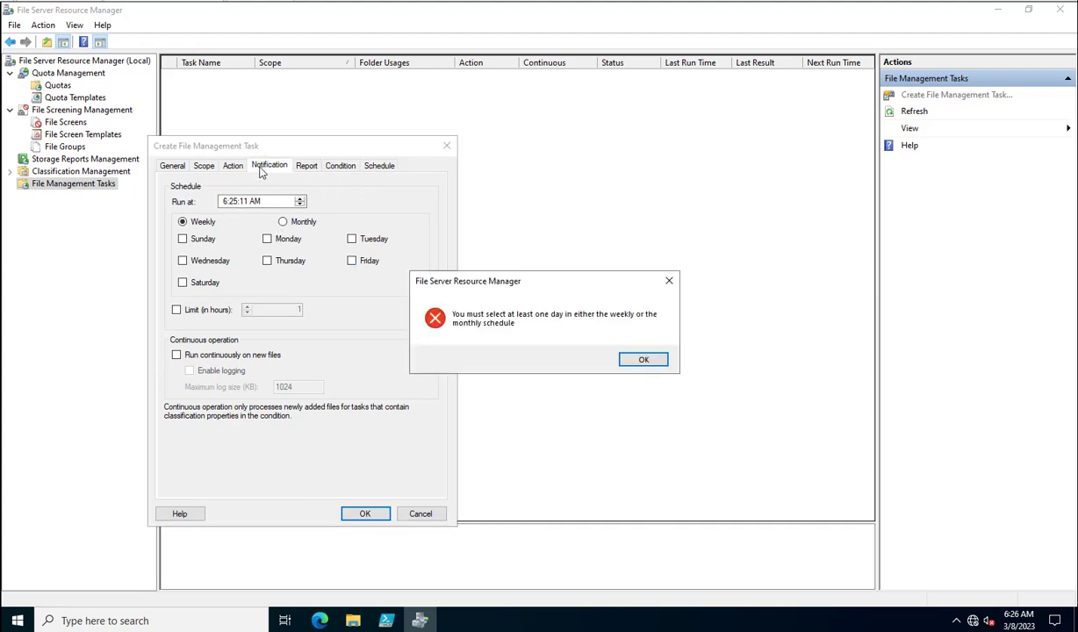
pyautogui.click(639, 359)
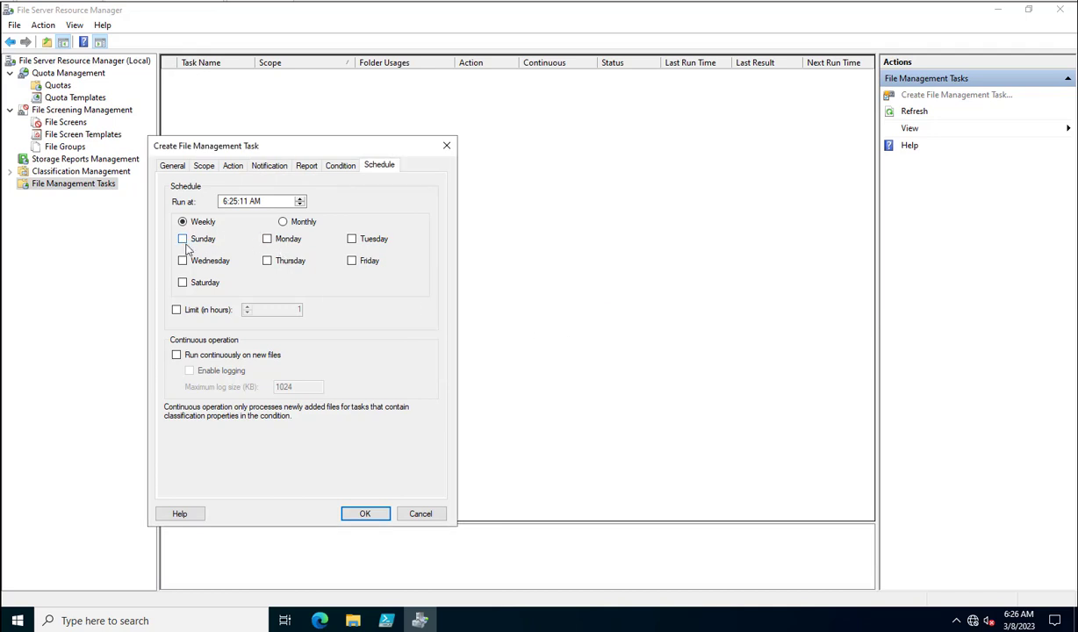
pyautogui.click(367, 515)
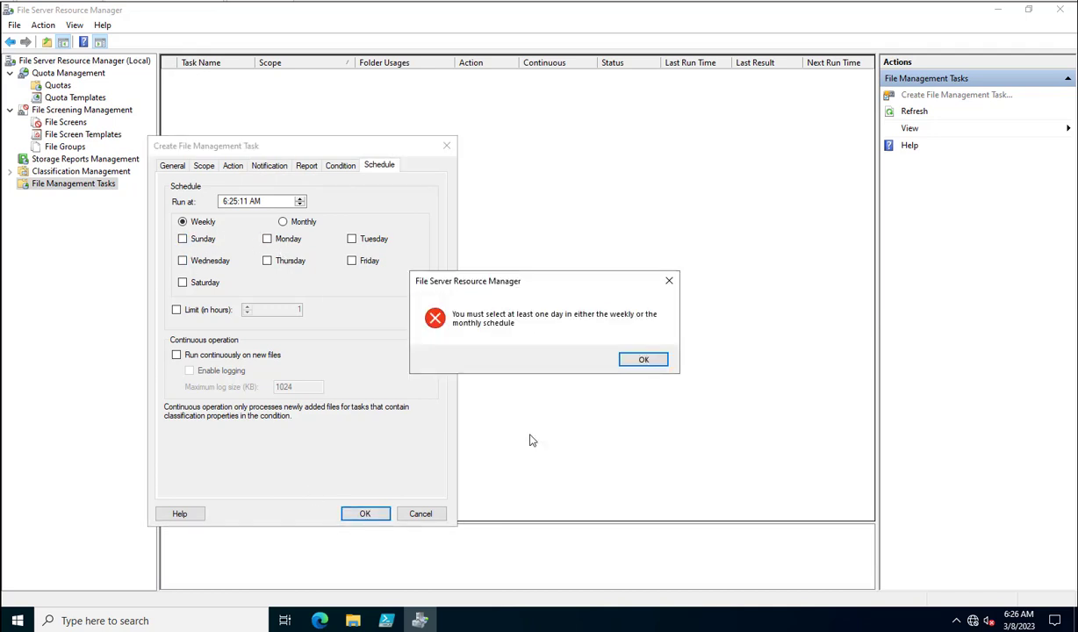
pyautogui.click(641, 361)
pyautogui.click(420, 514)
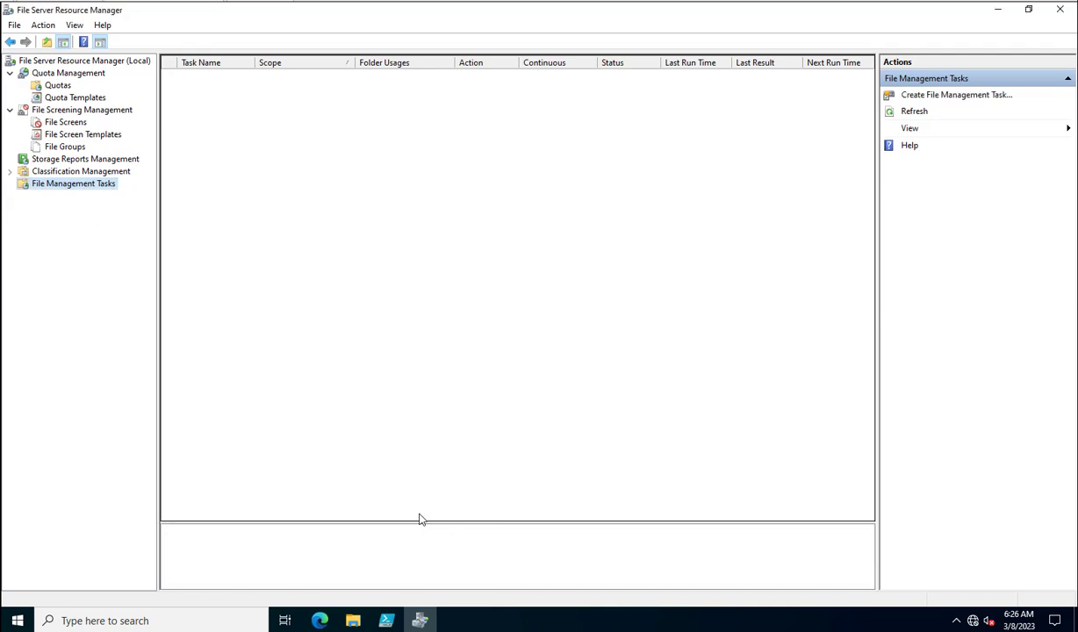